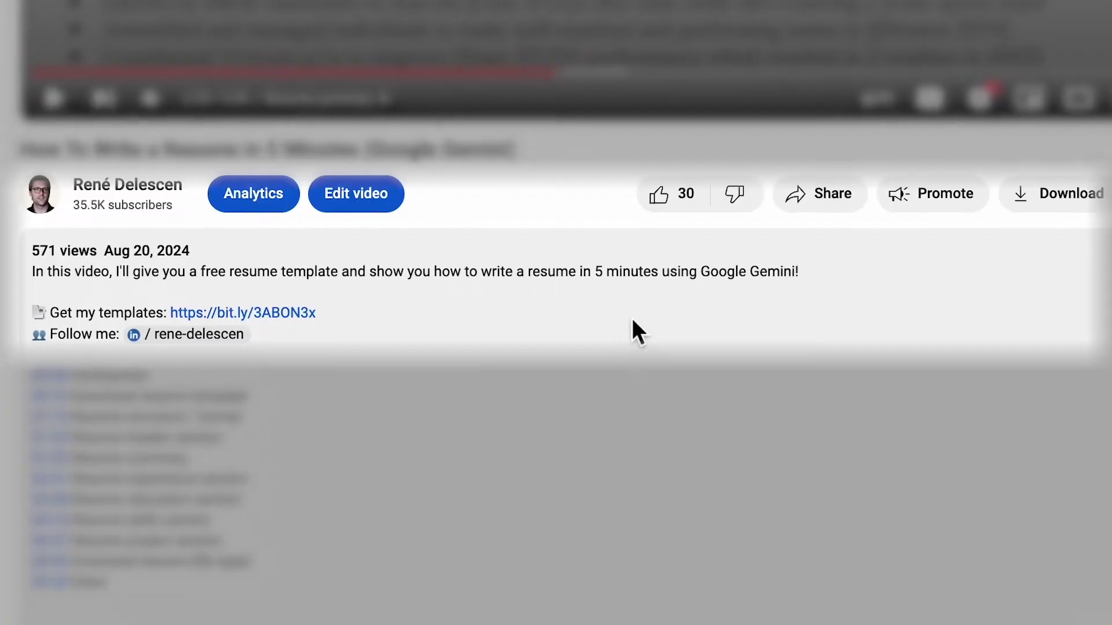
- Open the Free Resume Templates Gumroad page and look over its previews and 168 ratings
left_click(318, 310)
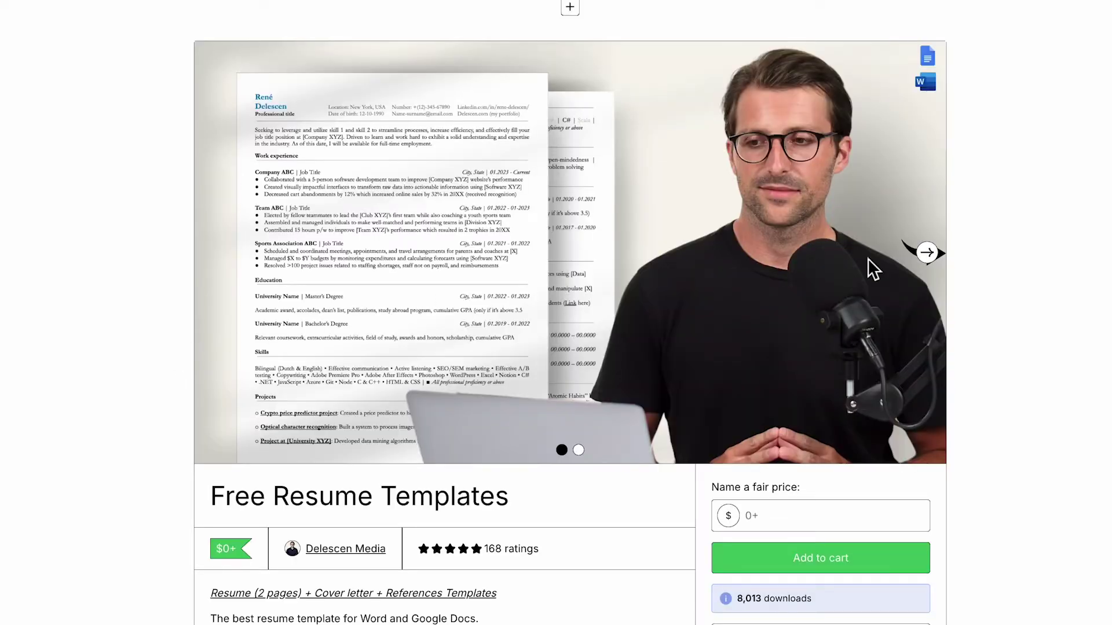
left_click(924, 253)
scroll(924, 251, "down", 3)
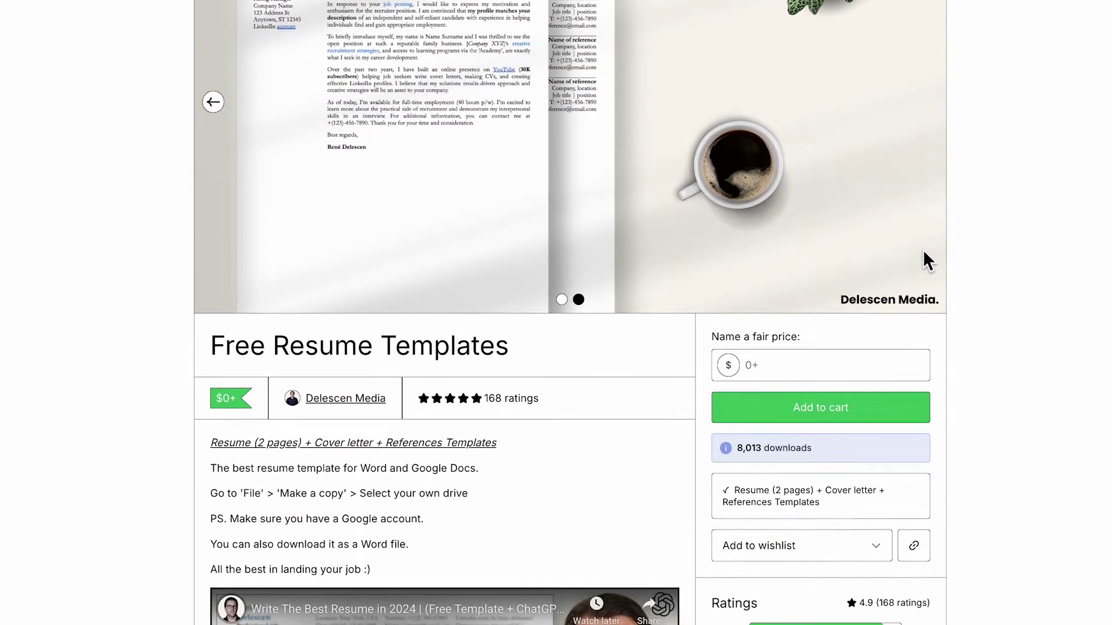
scroll(923, 249, "down", 2)
left_click_drag(507, 312, 486, 309)
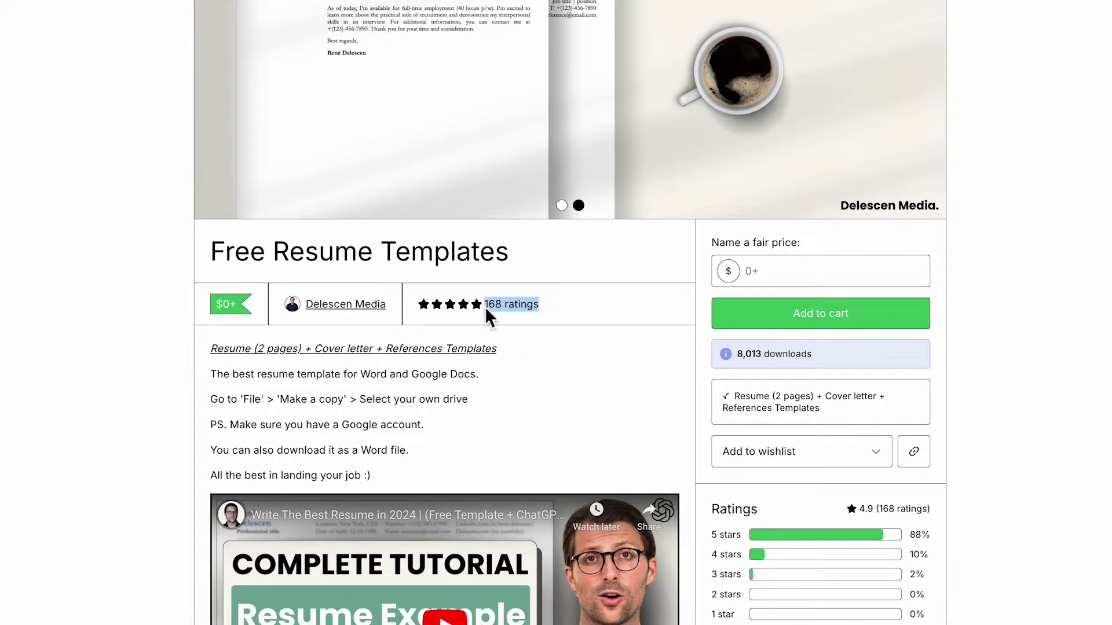
- Check out the templates at a $0 price and decline the ATS-Friendly Templates upsell
left_click(783, 282)
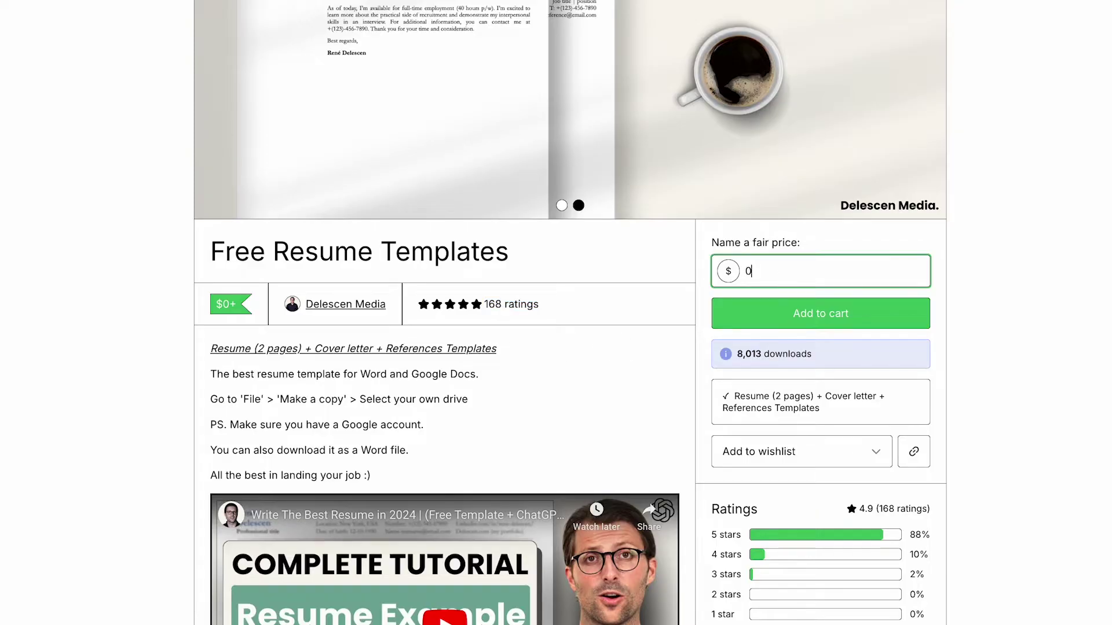
left_click(800, 315)
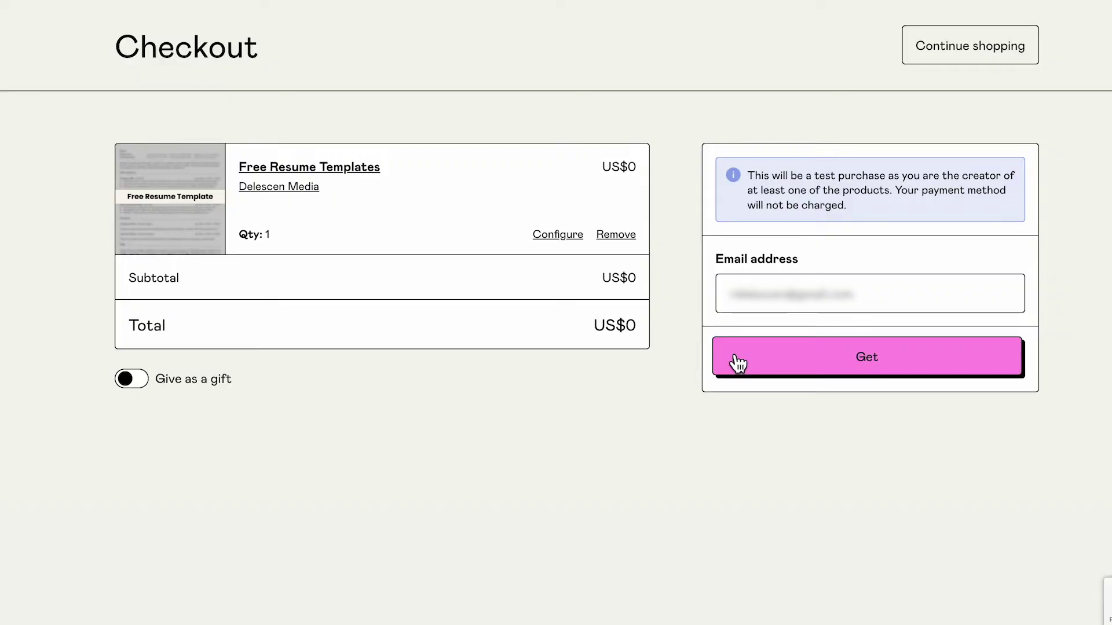
left_click(731, 351)
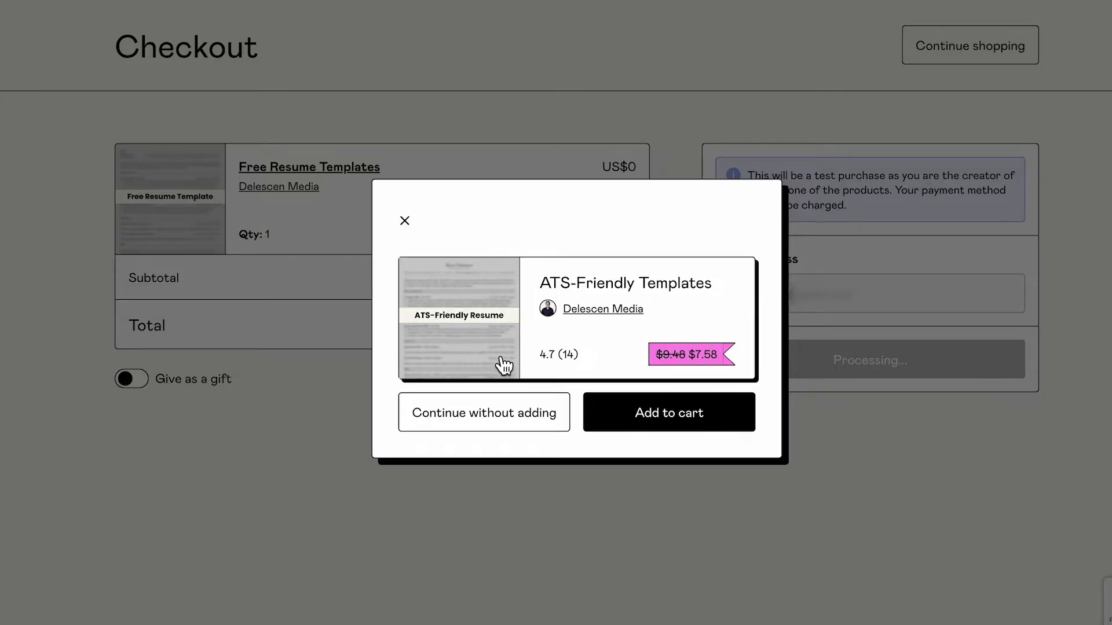
left_click(495, 422)
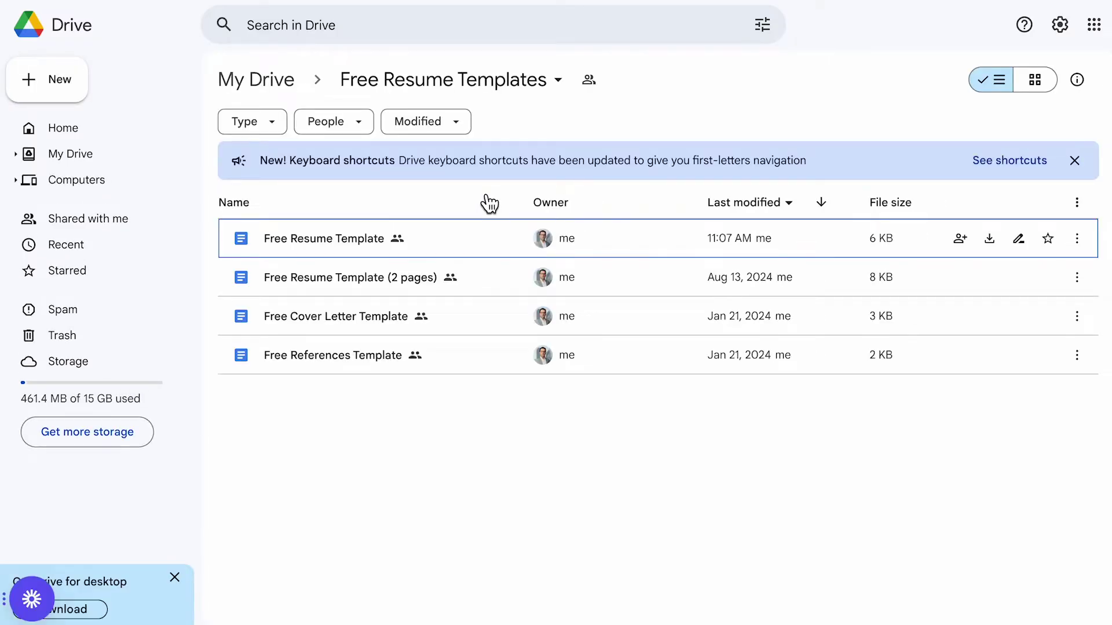
- Open the Free Resume Template and copy it to My Drive as 'CV | Company Name'
double_click(357, 239)
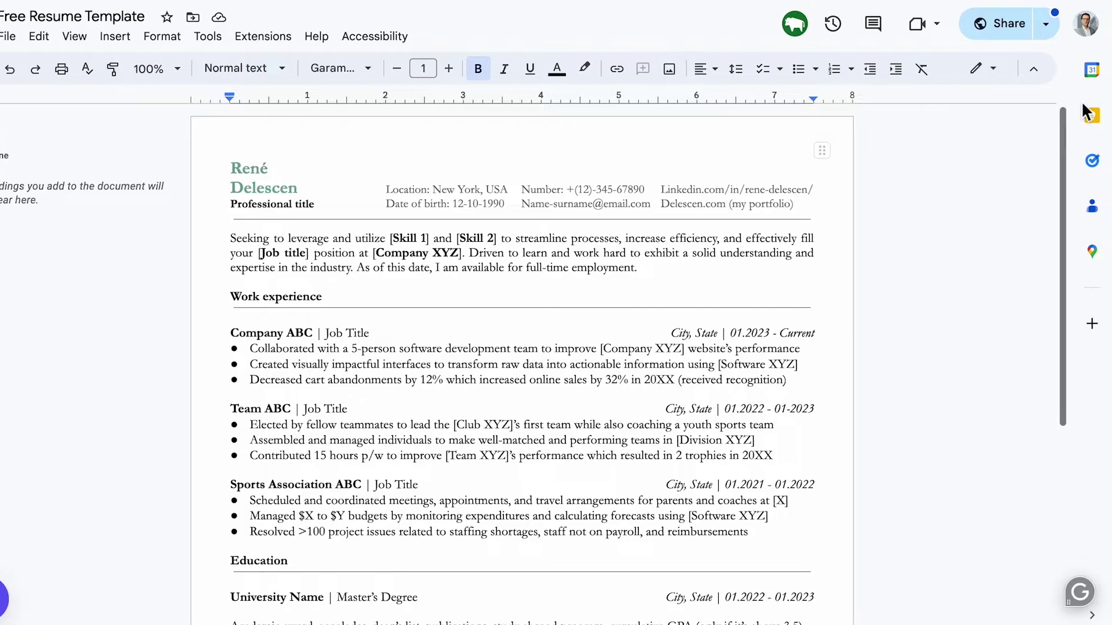
left_click(1086, 24)
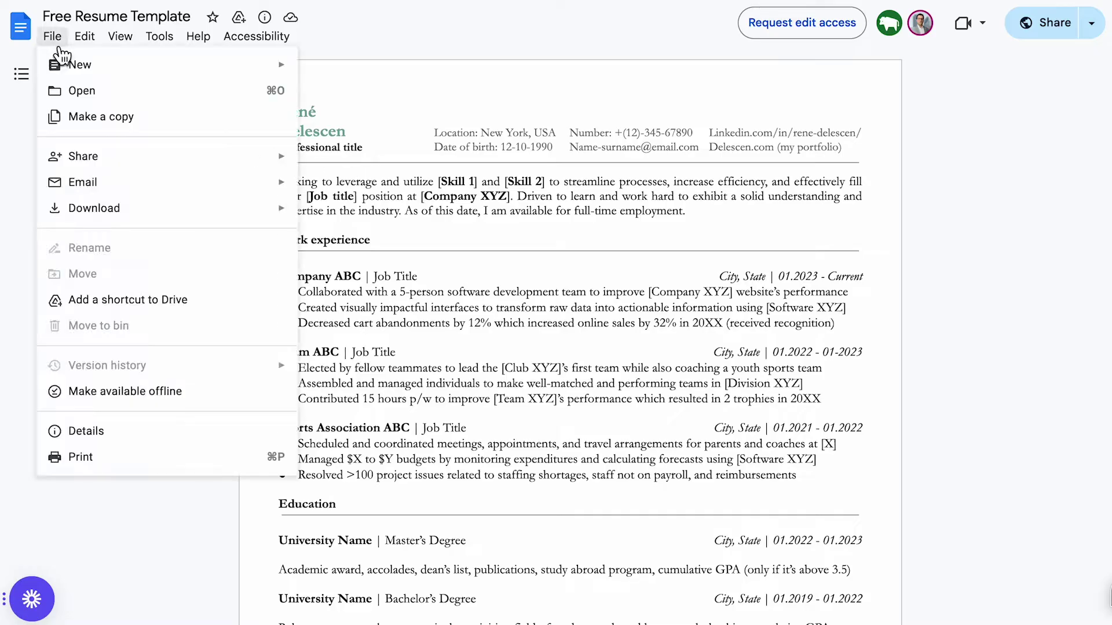
mouse_move(122, 216)
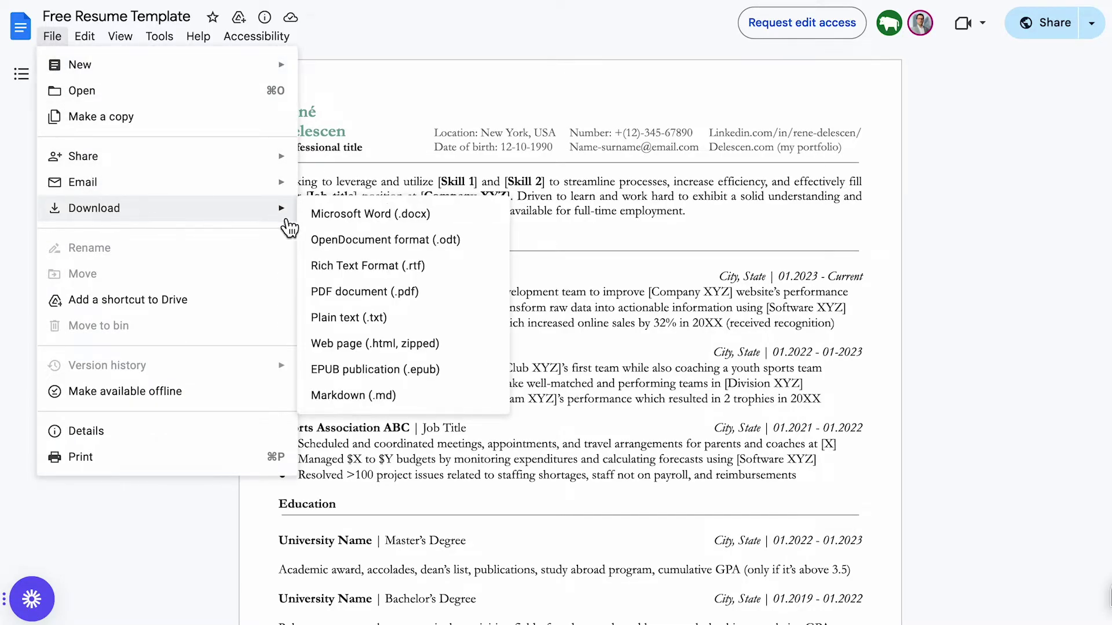
left_click(200, 123)
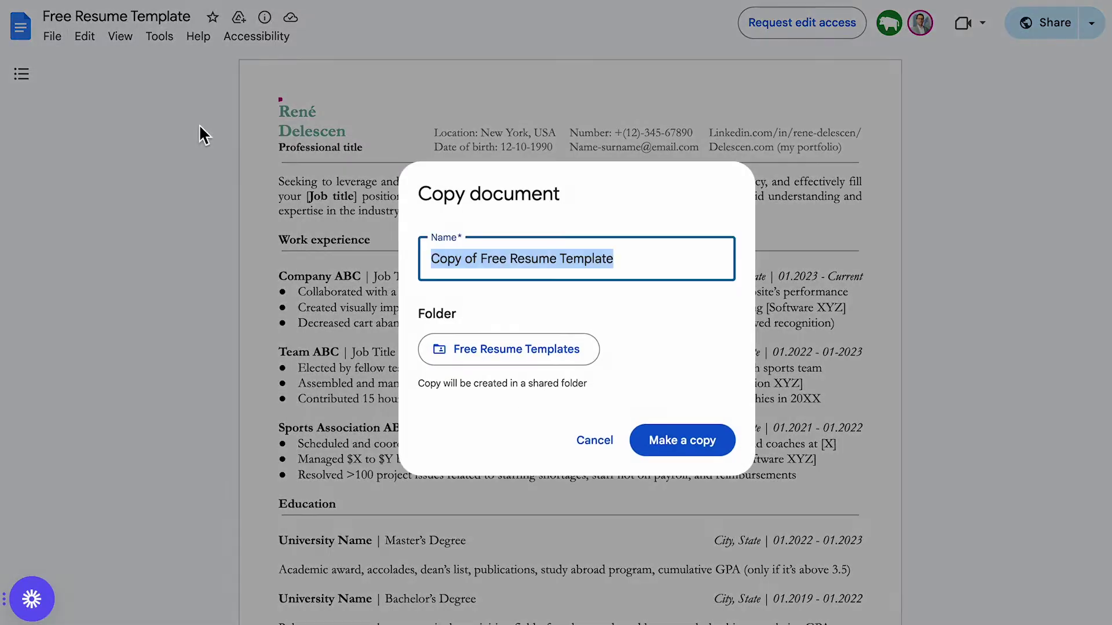
left_click(485, 359)
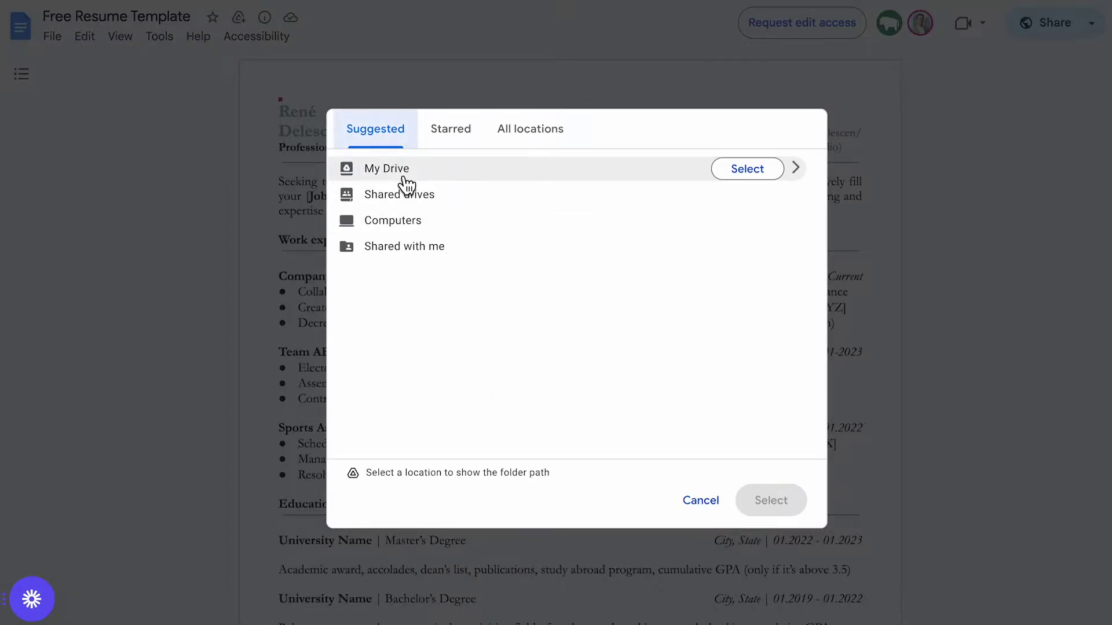
left_click(404, 173)
left_click(744, 184)
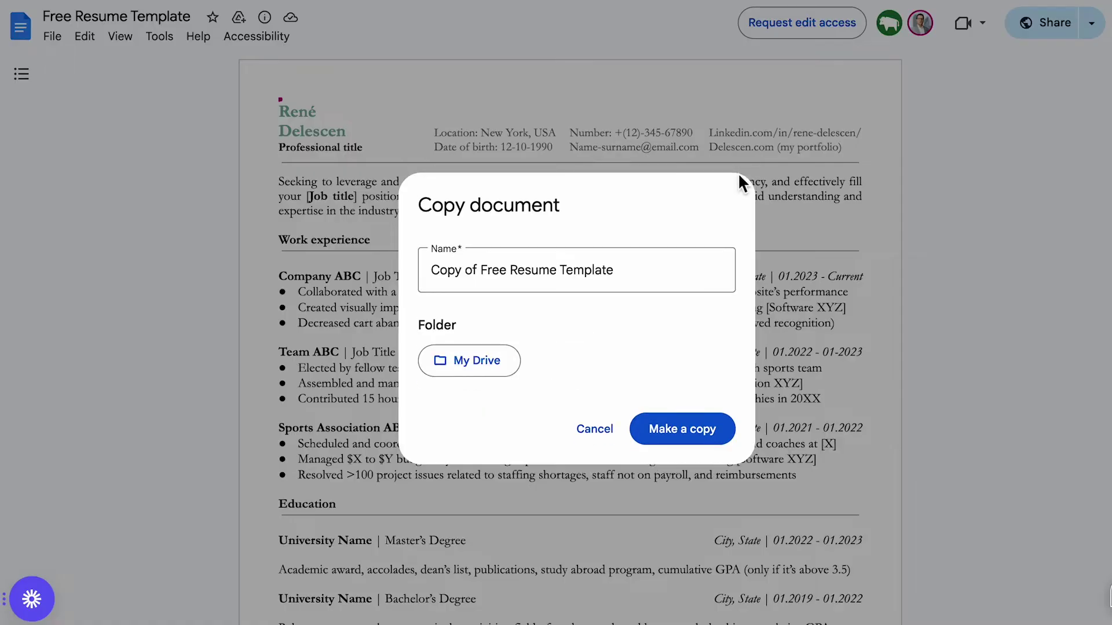
triple_click(650, 275)
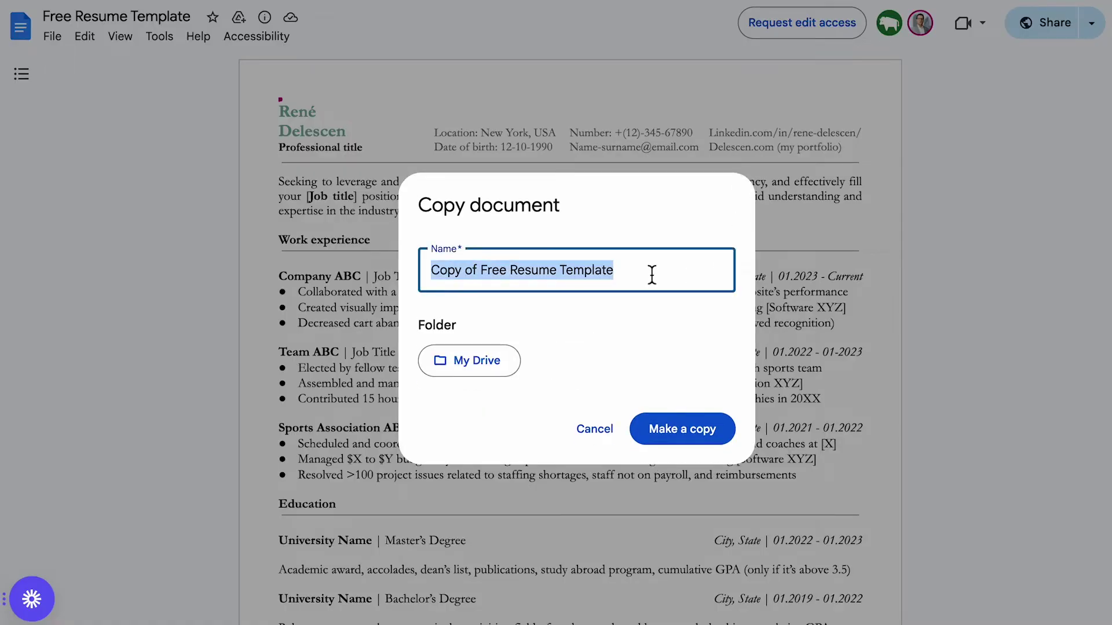
type("CV")
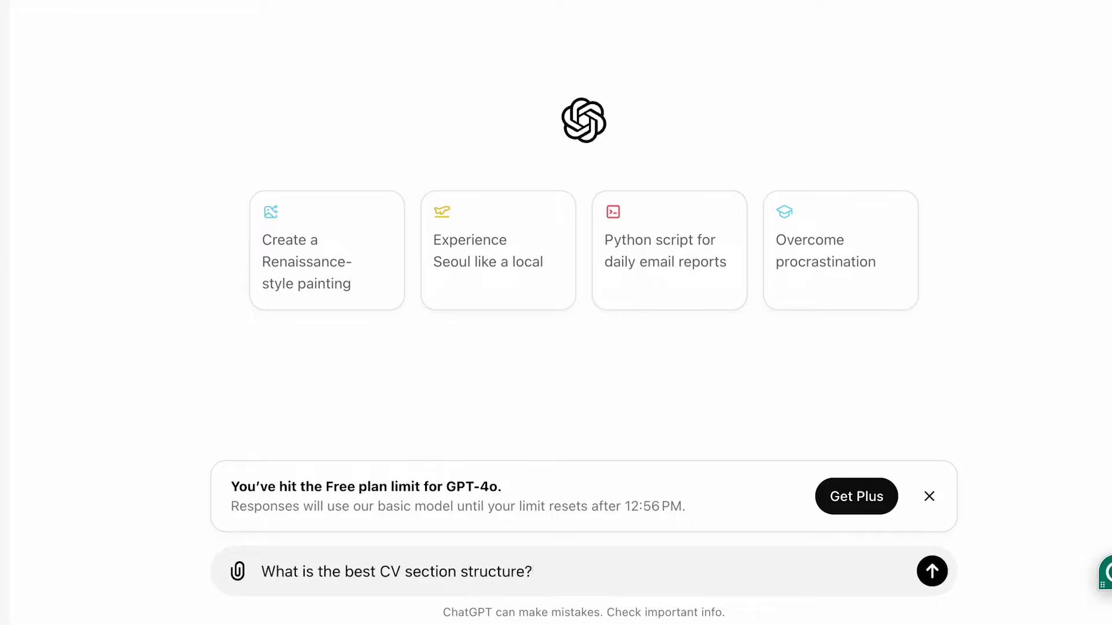
- Send 'What is the best CV section structure?' and skim ChatGPT's ten-section answer
key("Return")
scroll(579, 261, "down", 10)
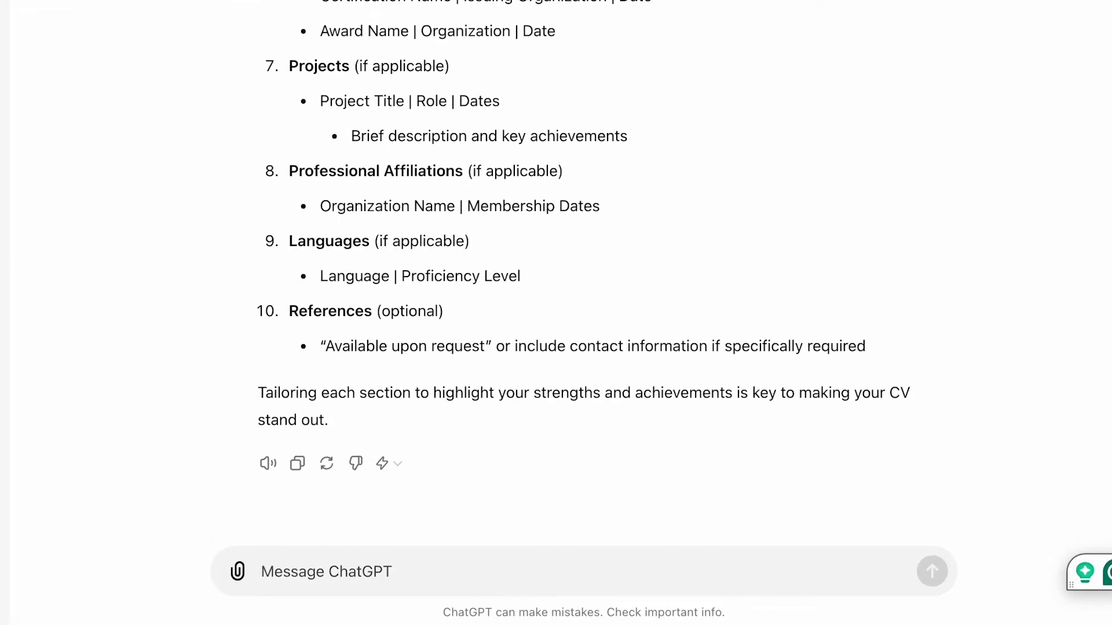
scroll(737, 404, "up", 10)
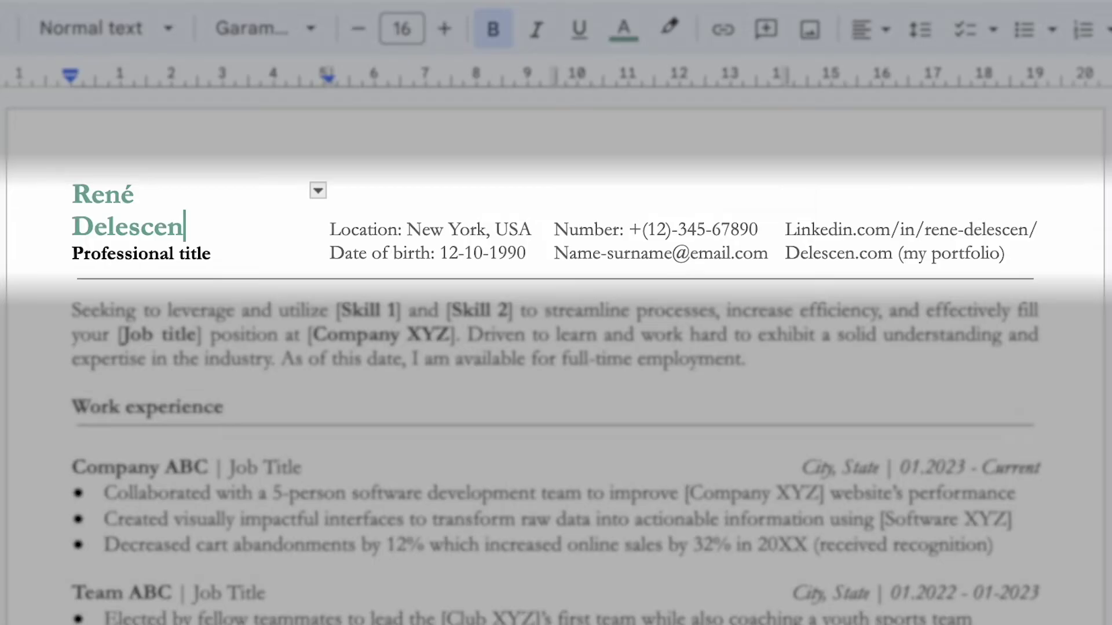
- Review the header's name, location, date of birth, phone, e-mail and LinkedIn fields
left_click_drag(184, 227, 72, 194)
left_click(330, 230)
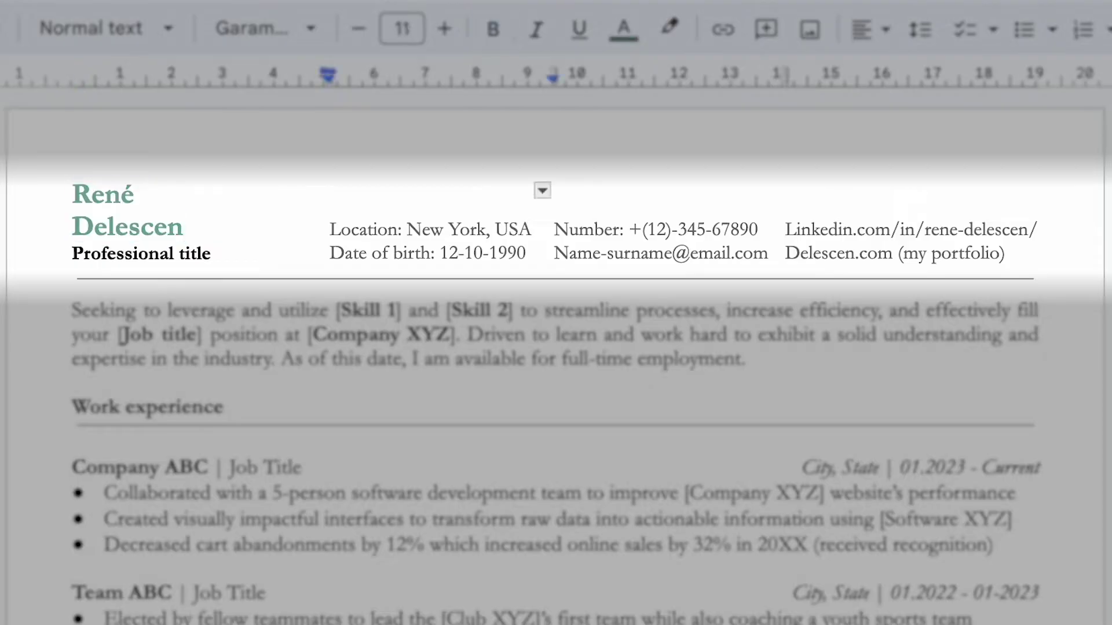
left_click_drag(329, 230, 531, 230)
left_click_drag(330, 253, 554, 254)
left_click(767, 253)
left_click(1039, 230)
left_click_drag(1039, 230, 785, 230)
left_click(1005, 253)
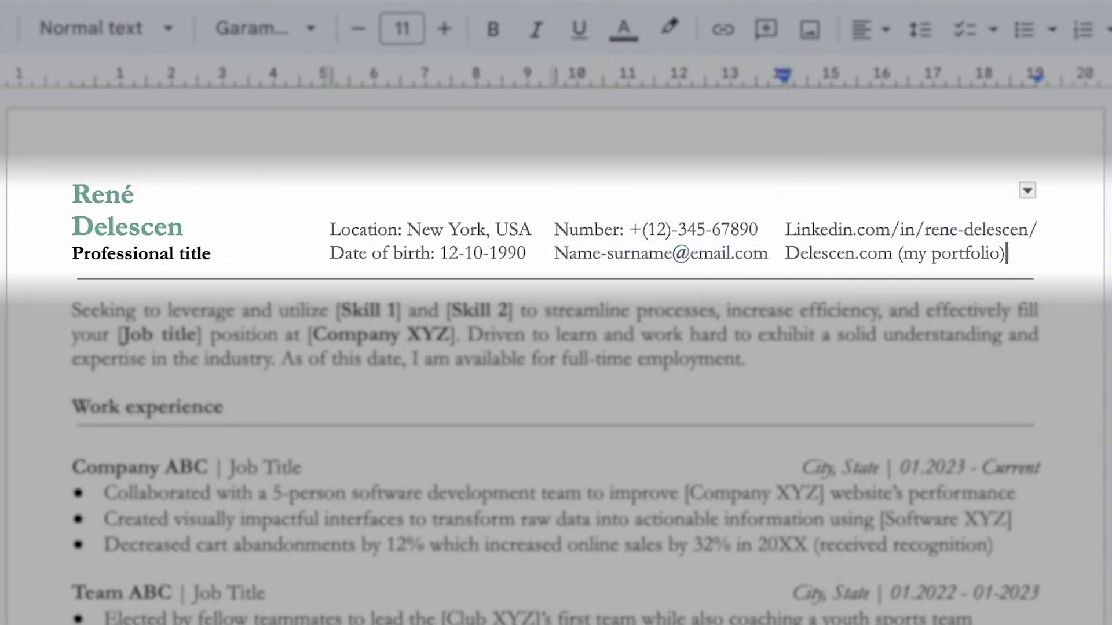
left_click_drag(1006, 253, 785, 253)
- Add a '/' after the LinkedIn address and widen the contact column so it fits
left_click(1038, 230)
type("/")
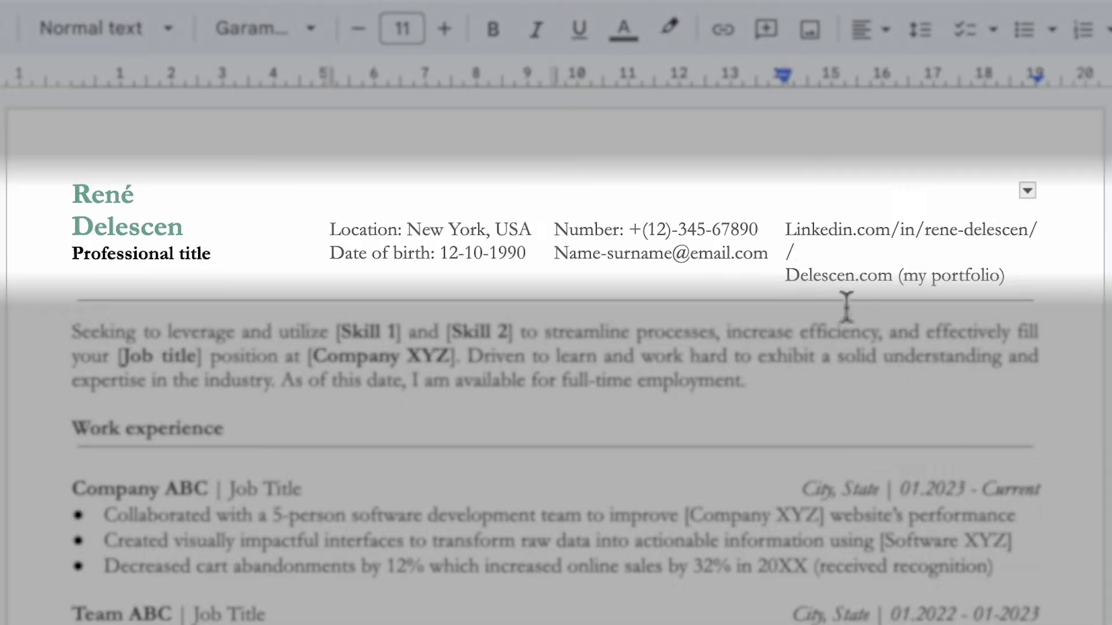
left_click_drag(790, 268, 784, 268)
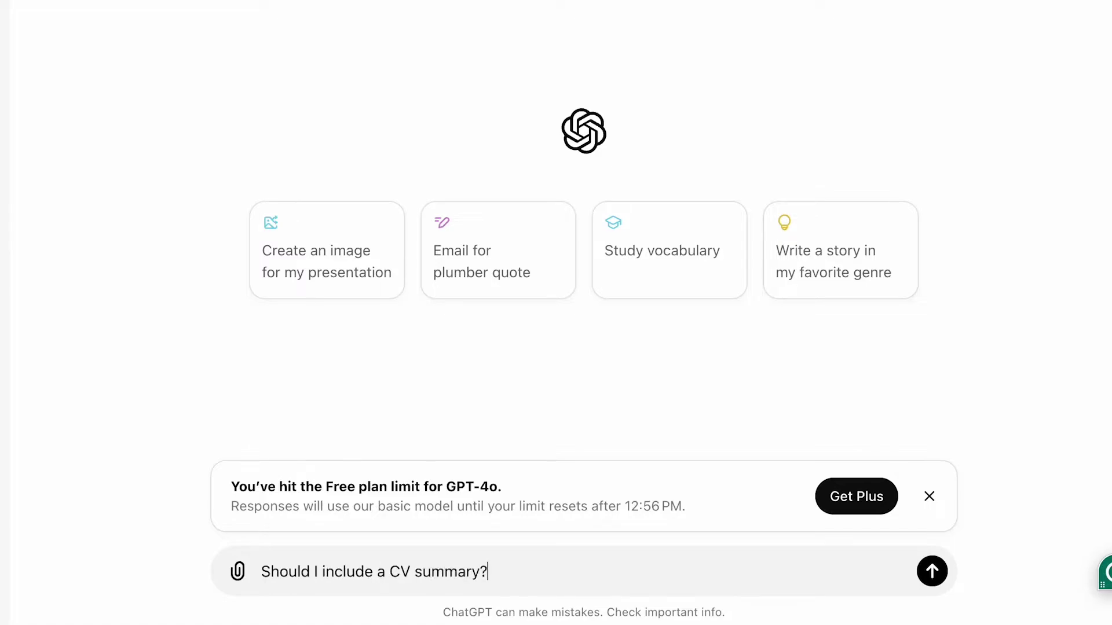
- Ask whether to include a CV summary, then request one based on the pasted NPR job description
key("Return")
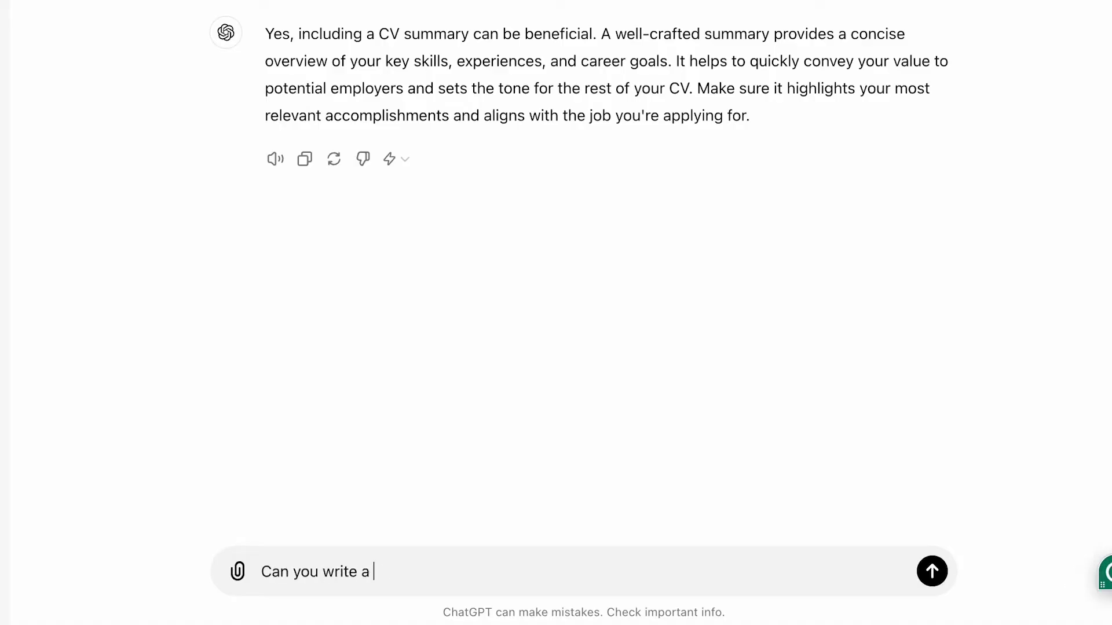
type("write a CV summary based on this job descrip")
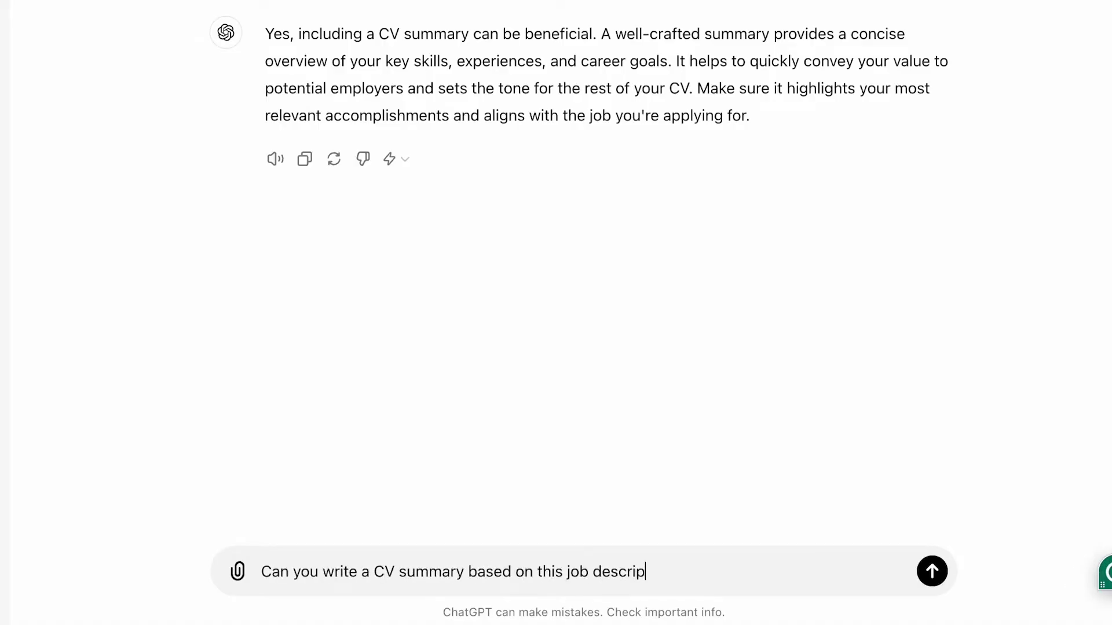
type("tion")
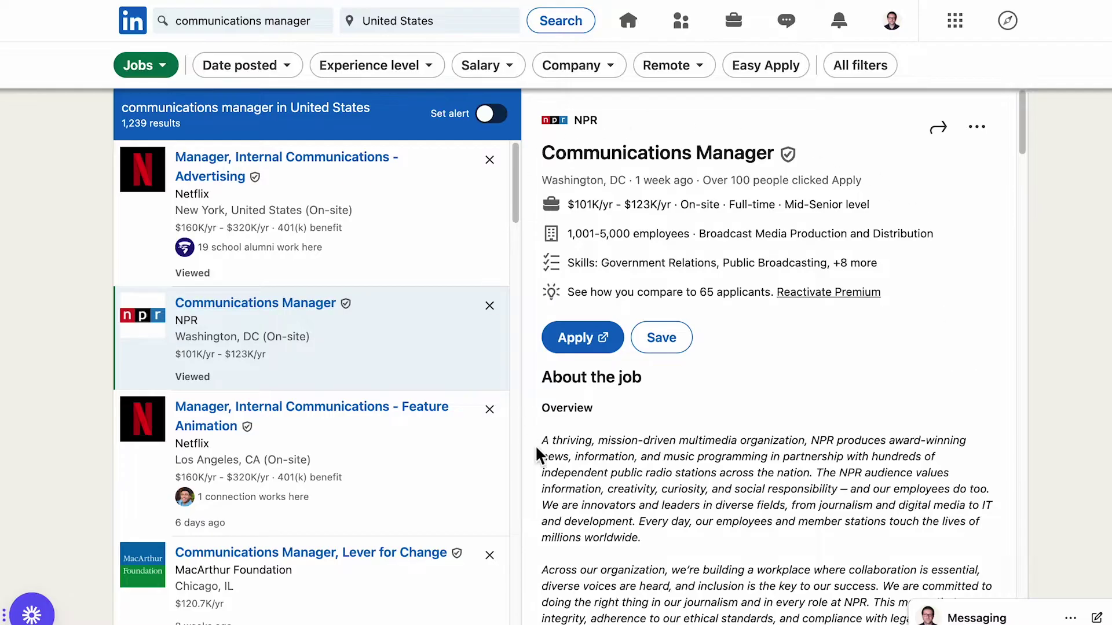
left_click_drag(545, 443, 983, 315)
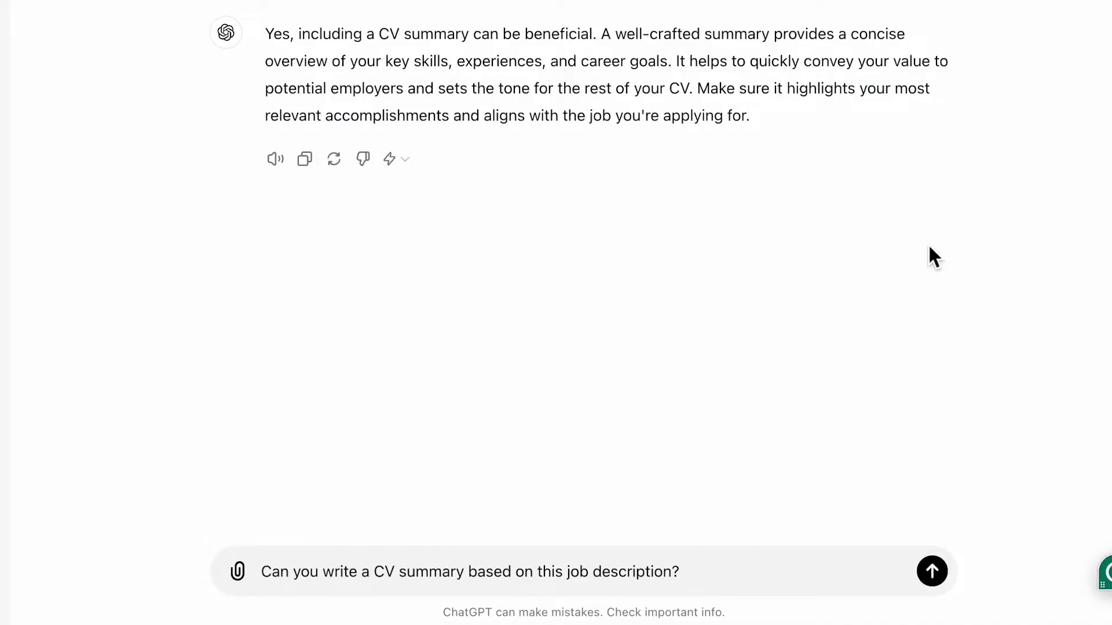
key("super+v")
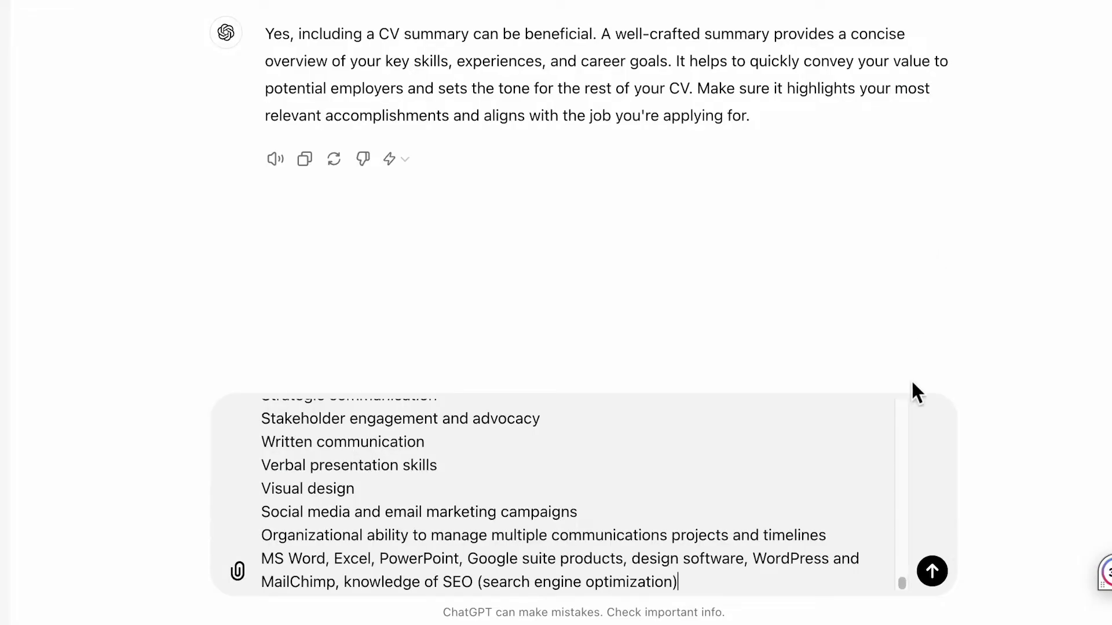
scroll(693, 472, "up", 15)
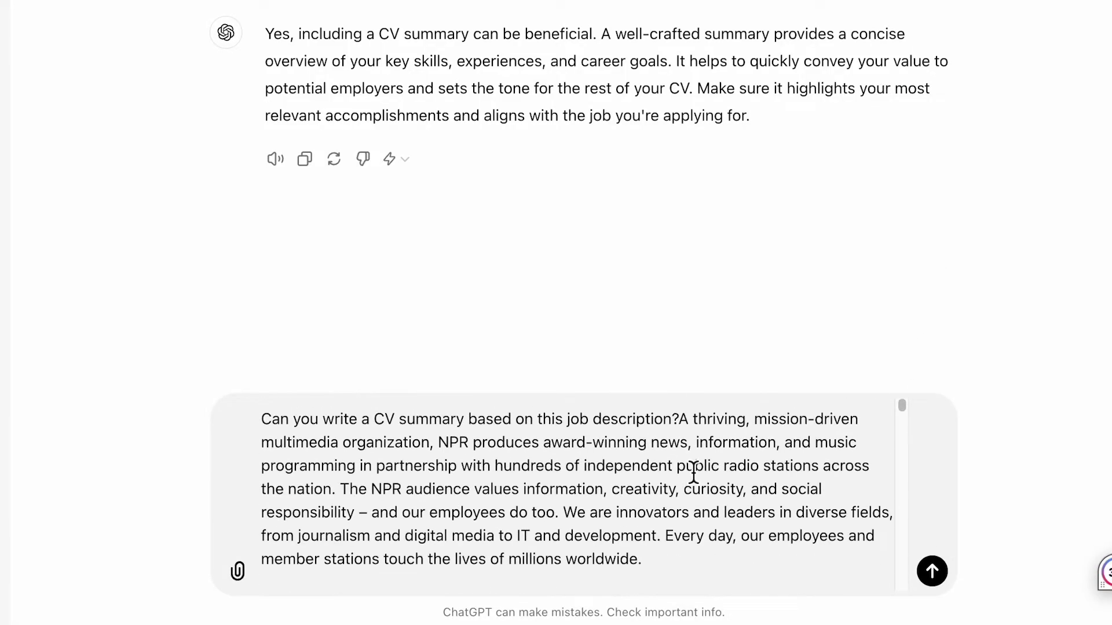
mouse_move(685, 425)
left_click(687, 474)
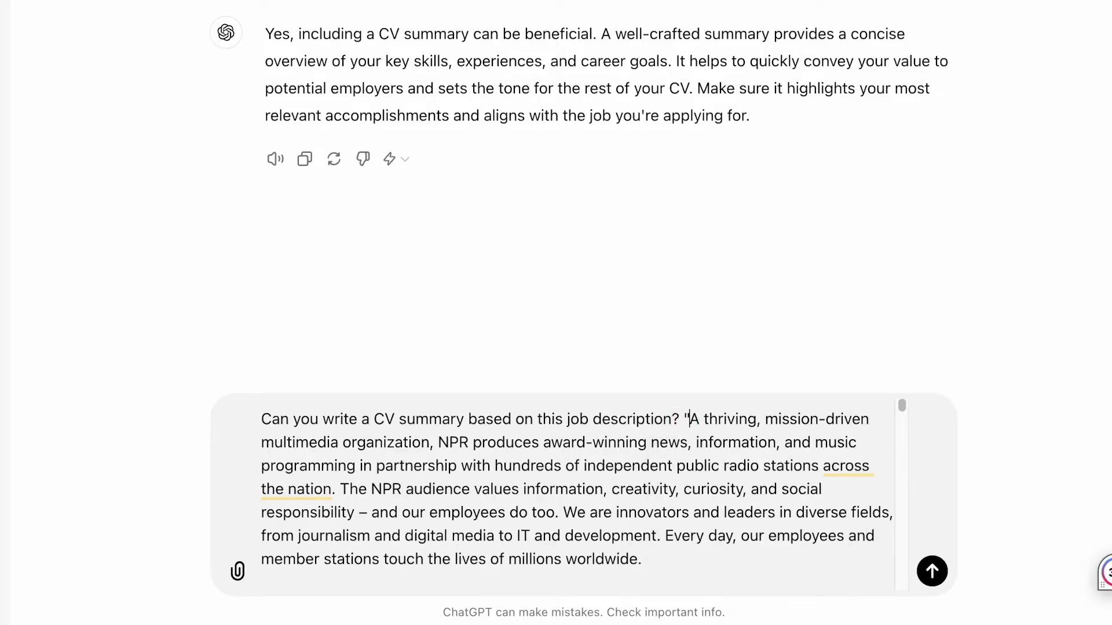
scroll(579, 492, "down", 15)
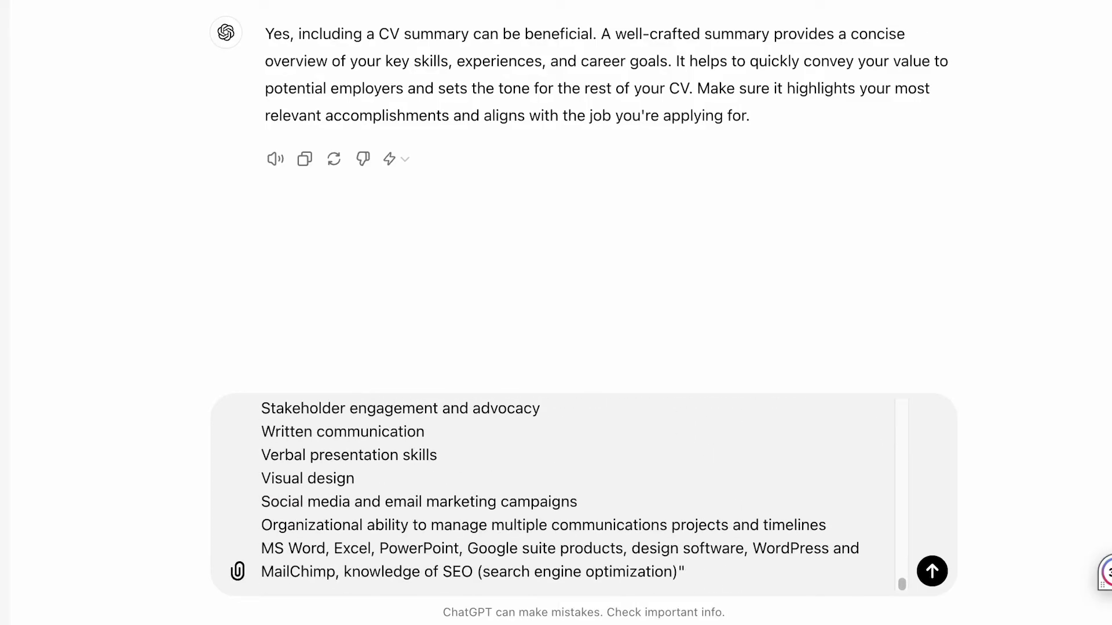
key("Return")
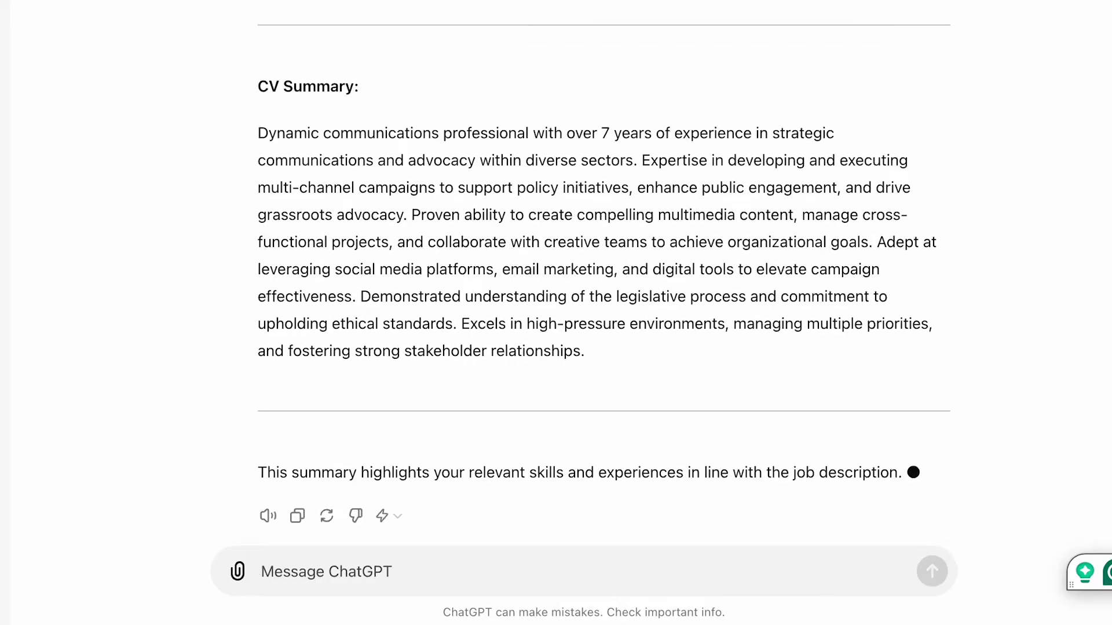
- Ask for a shorter summary with a metric, then regenerate the reply
type("Include a metric and when it was achieve")
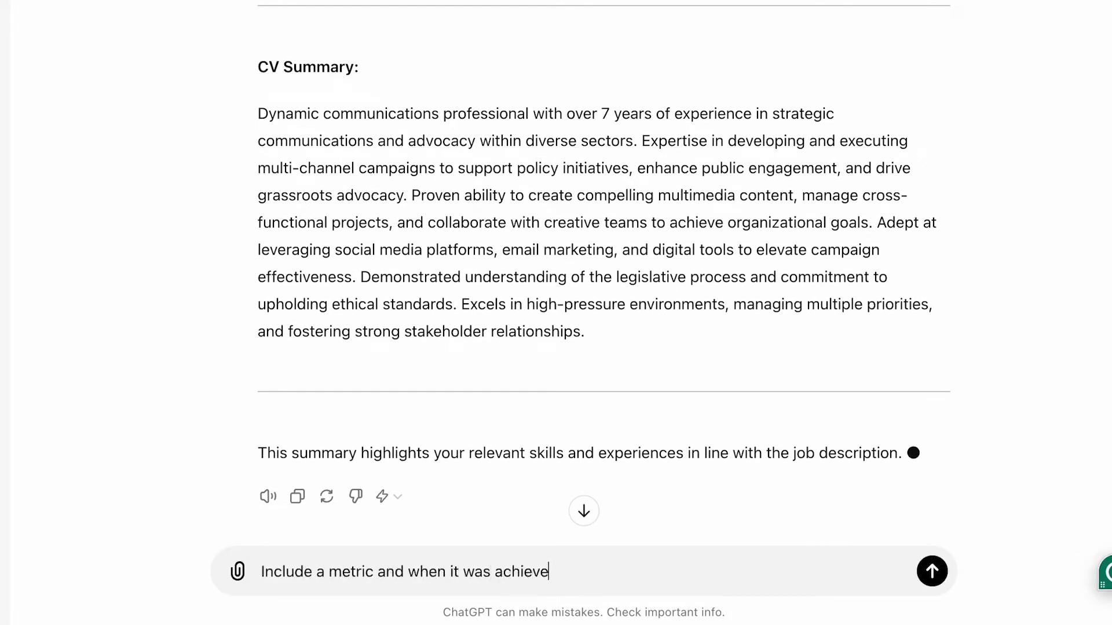
type("xt. Keep the summary under 50 words.")
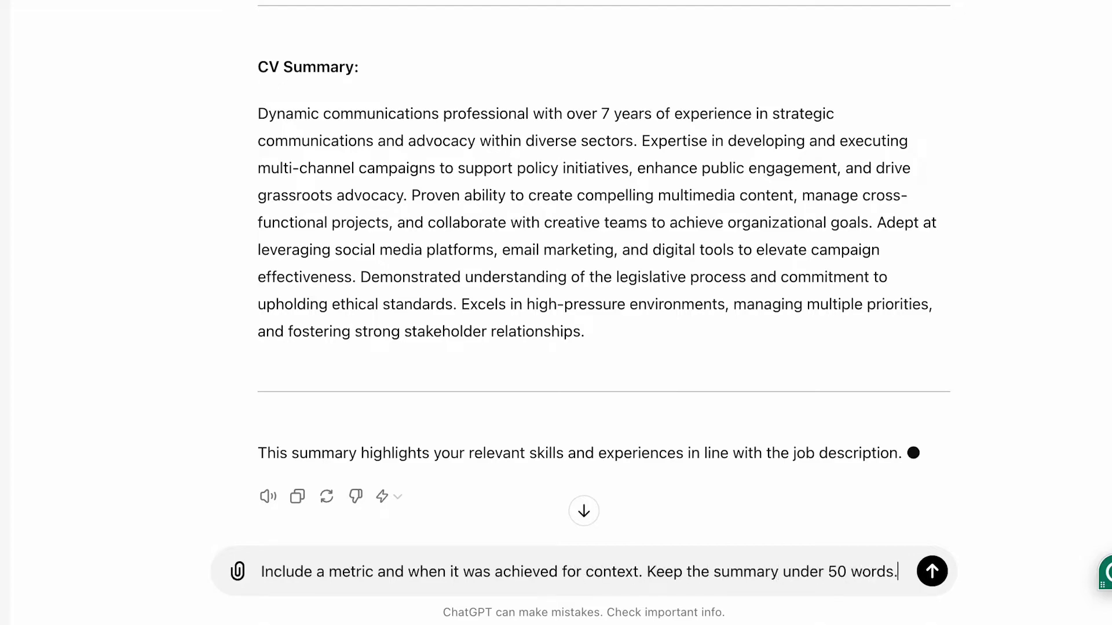
key("Return")
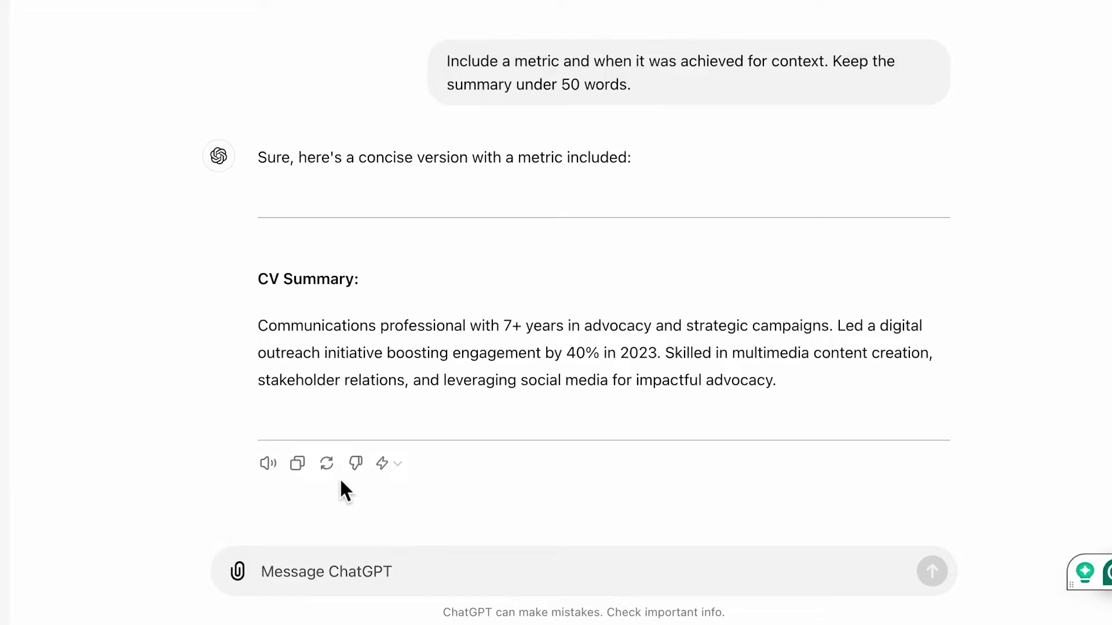
left_click(334, 472)
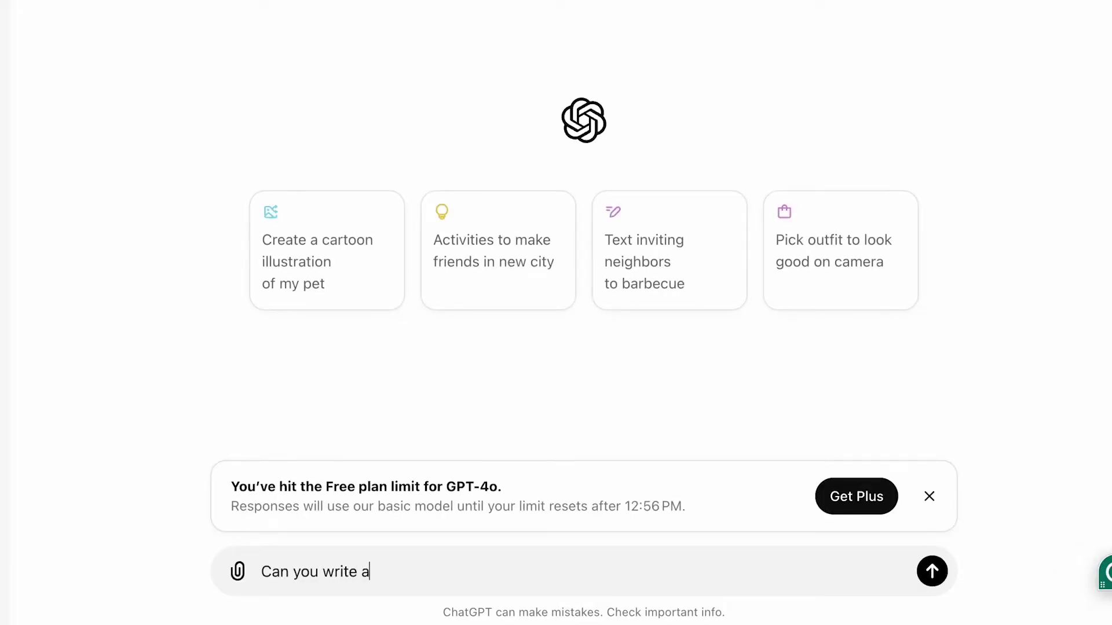
- Request a CV experience section based on the pasted NPR job description
type(" CV expe")
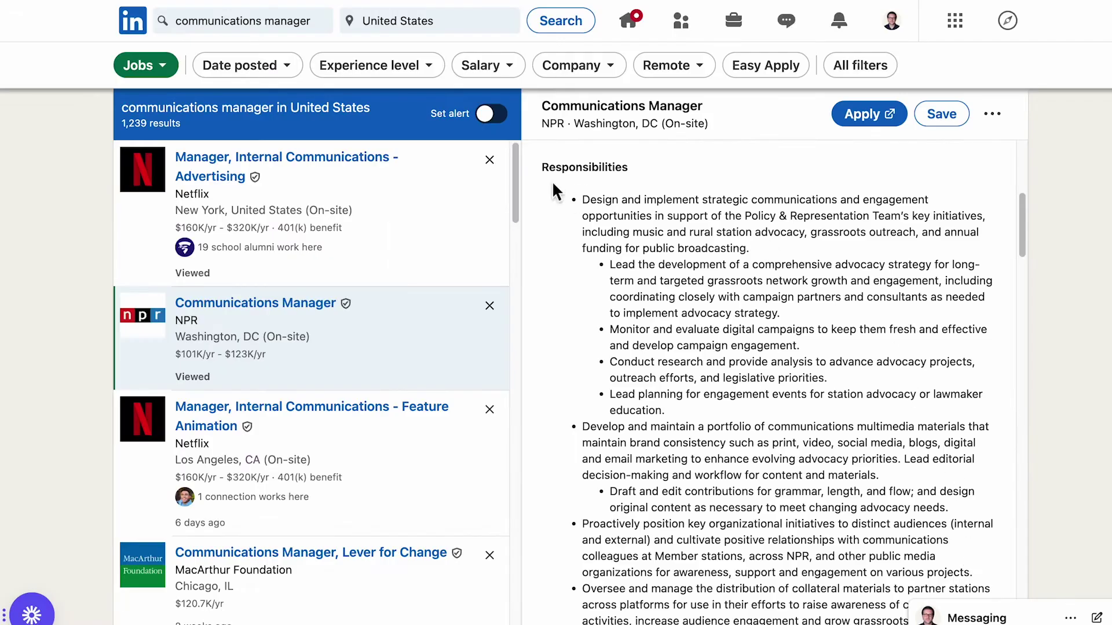
left_click_drag(553, 191, 787, 313)
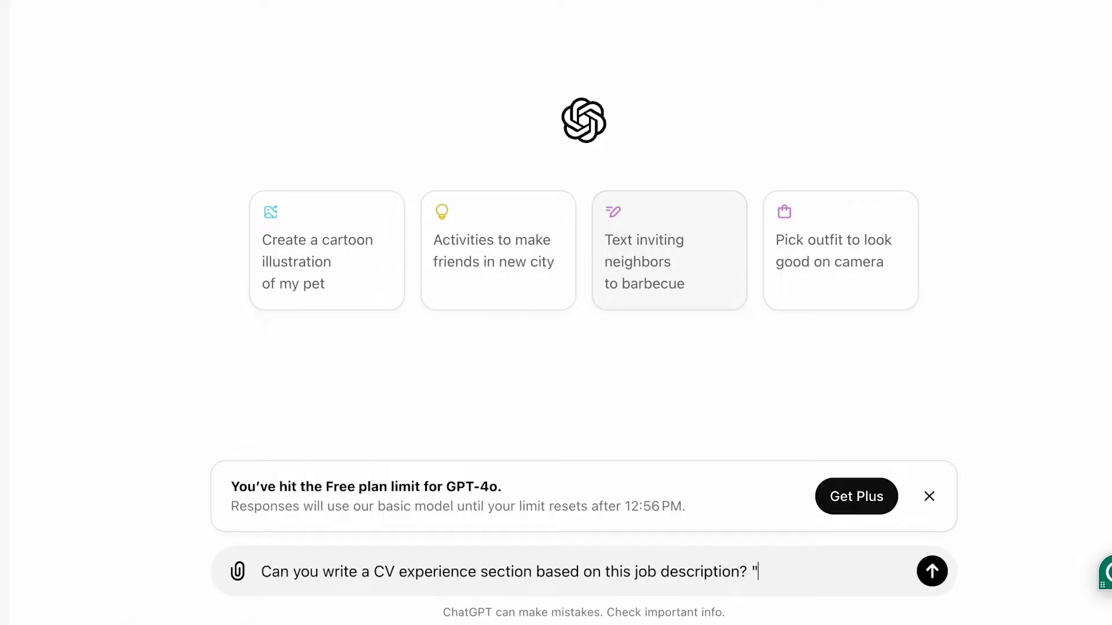
key("ctrl+v")
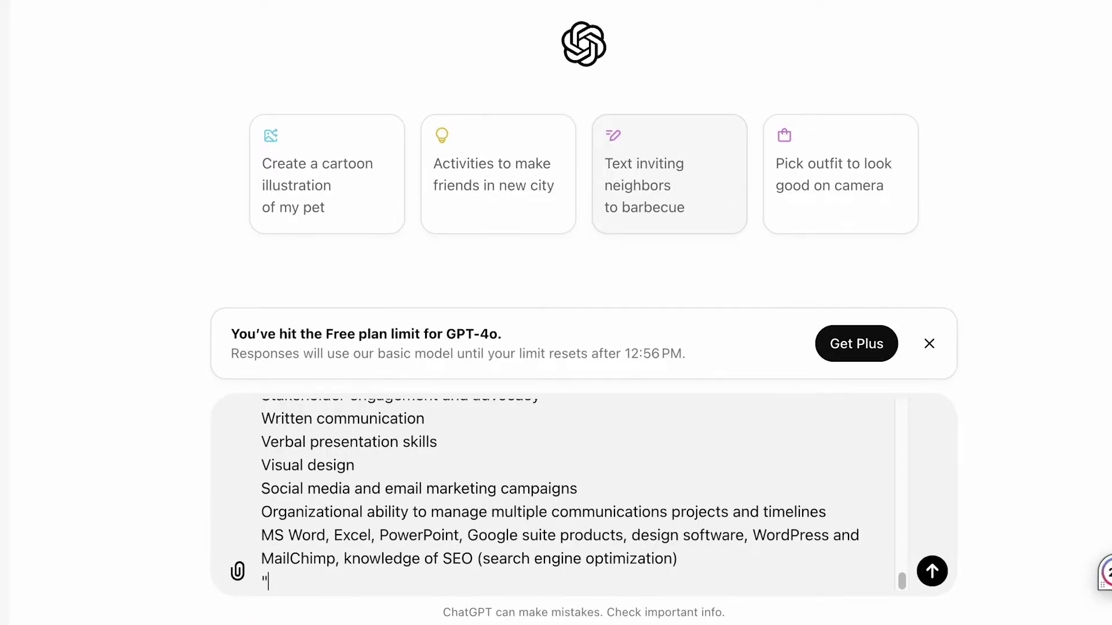
key("Return")
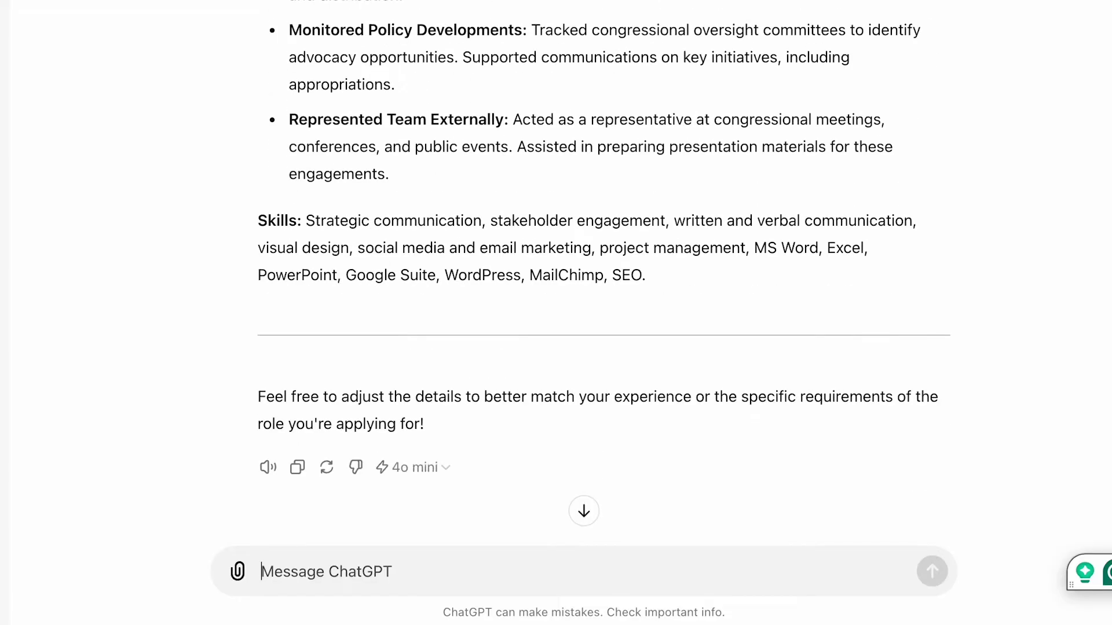
- Ask to restructure the experience with the PAR method, then add metrics and a timeframe
type("Can you structure it according to the")
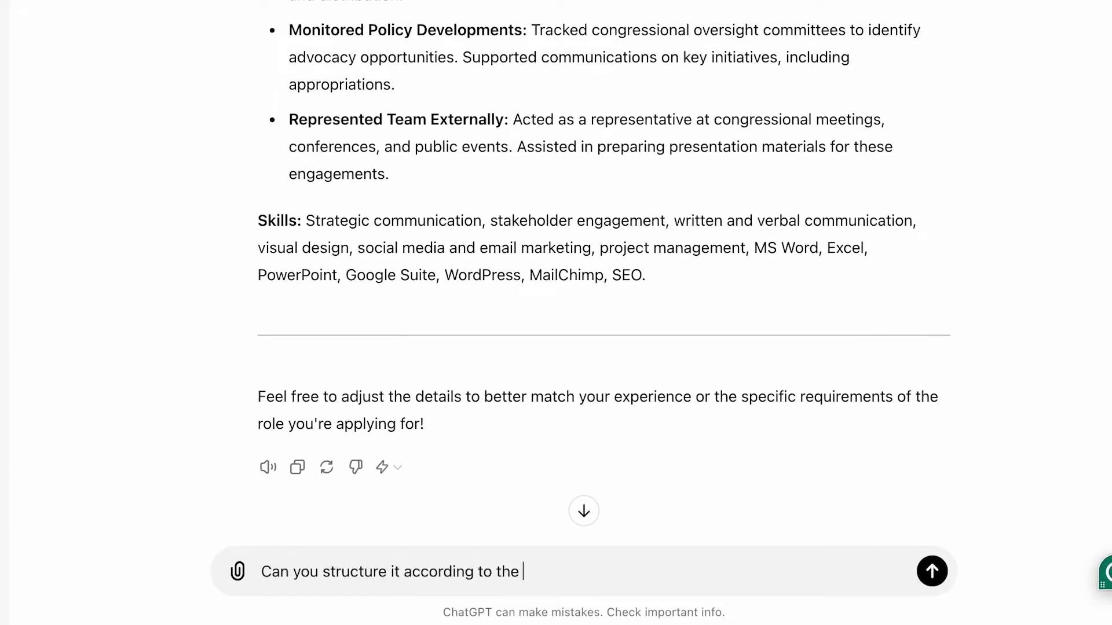
type("hod?")
key("Return")
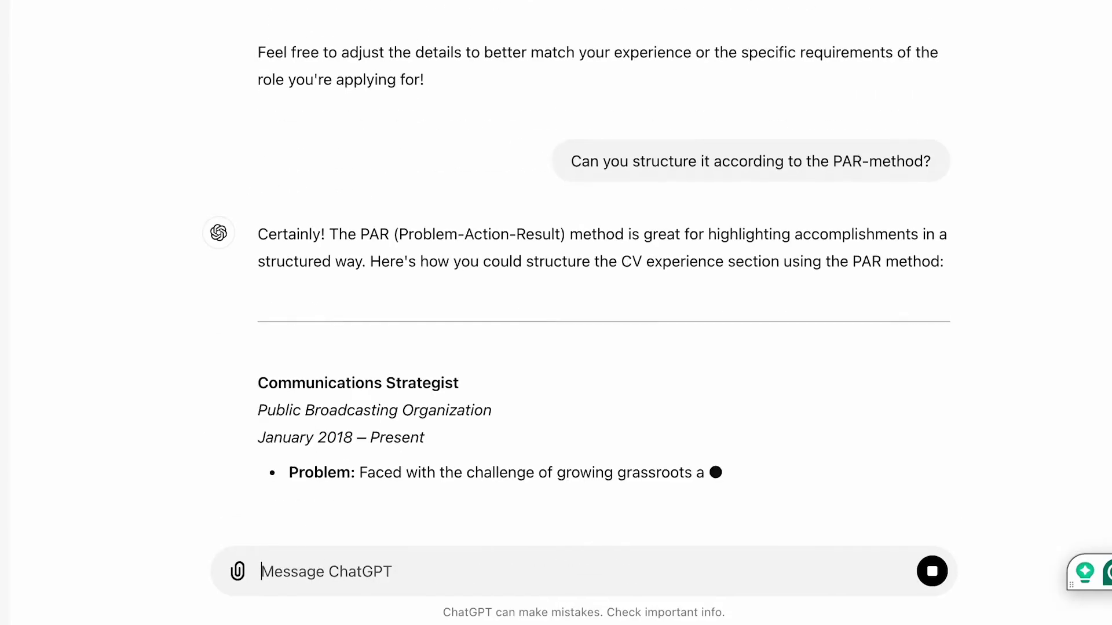
type("In")
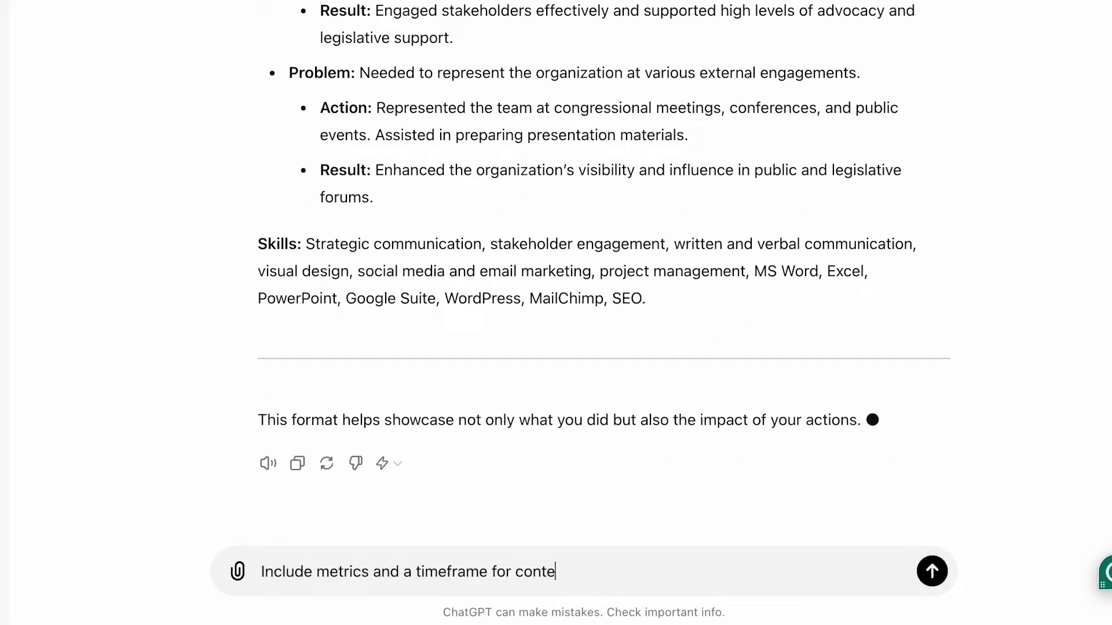
type("xt")
key("Return")
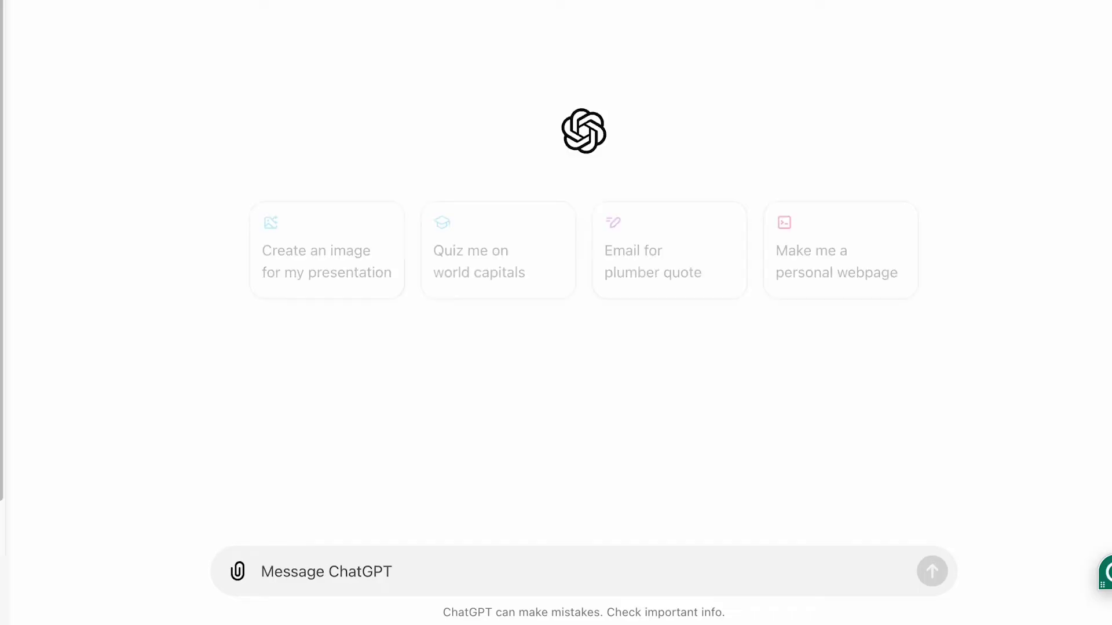
- Request an education section matching the job requirements, tailored to a bachelor's in International Business, under 50 words
type("Can you write a CV education section that aligns wi")
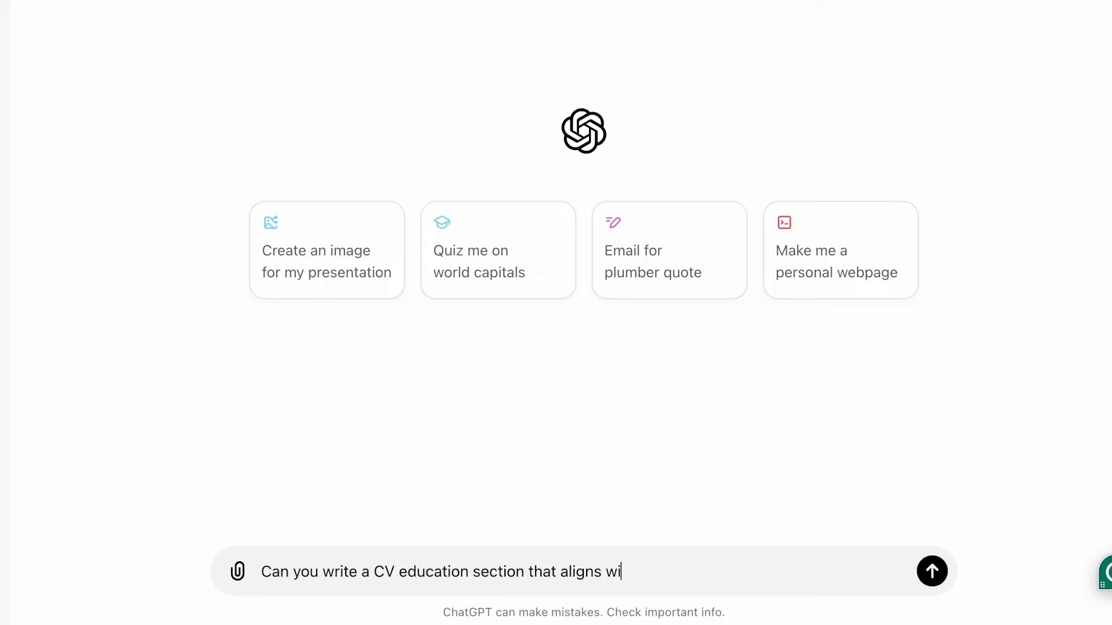
type("uirements in this job description?")
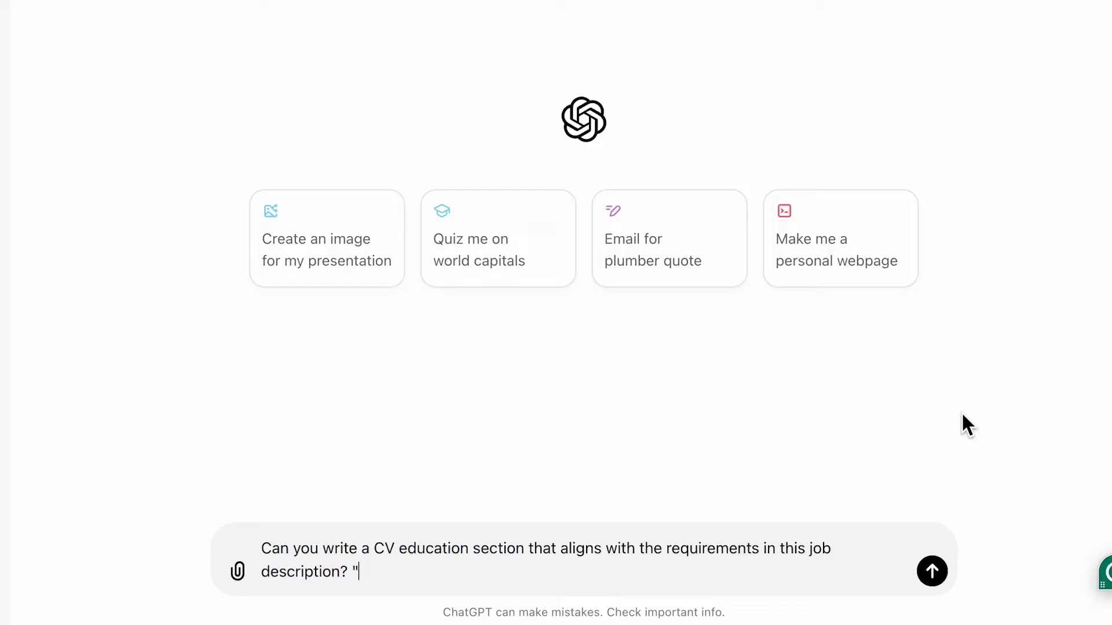
key("super+v")
key("Return")
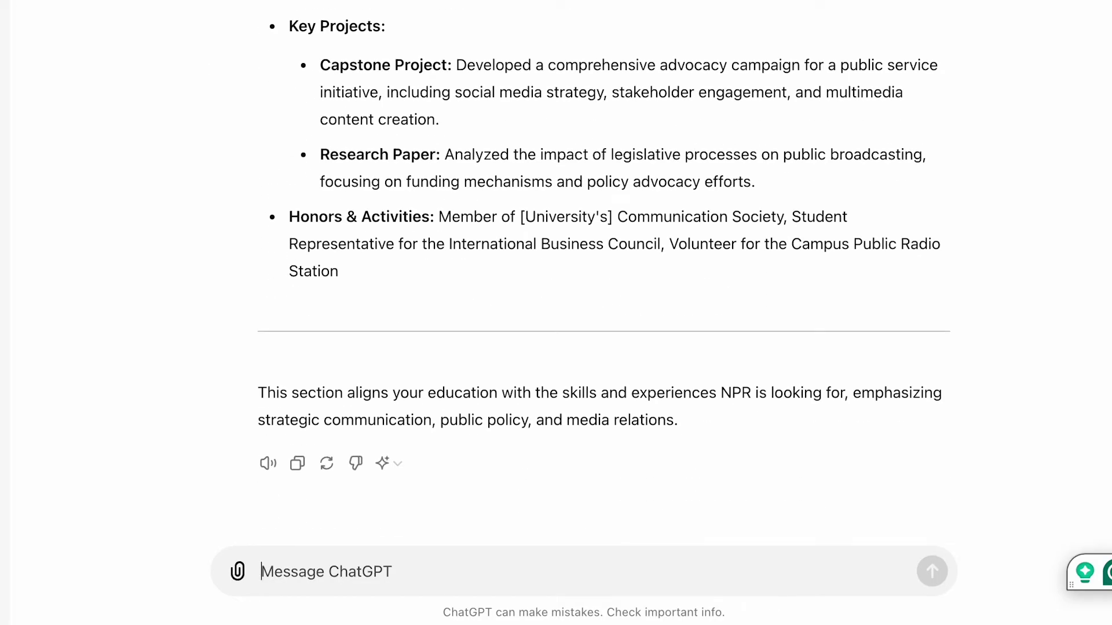
type("Match it to my bachelor's degree ")
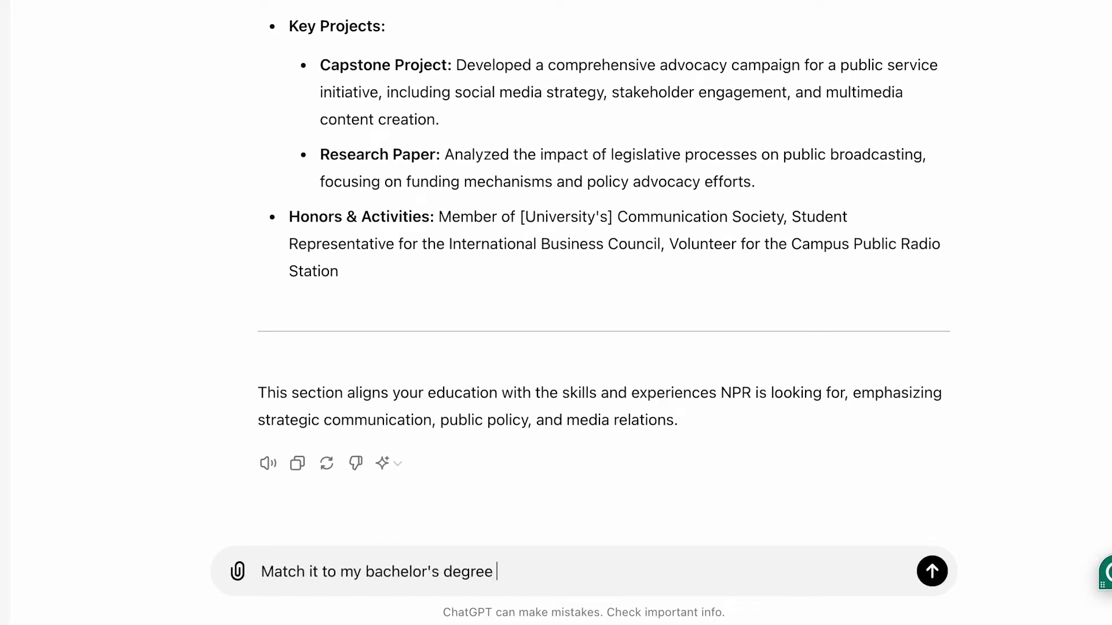
type("in International Business. Keep it u")
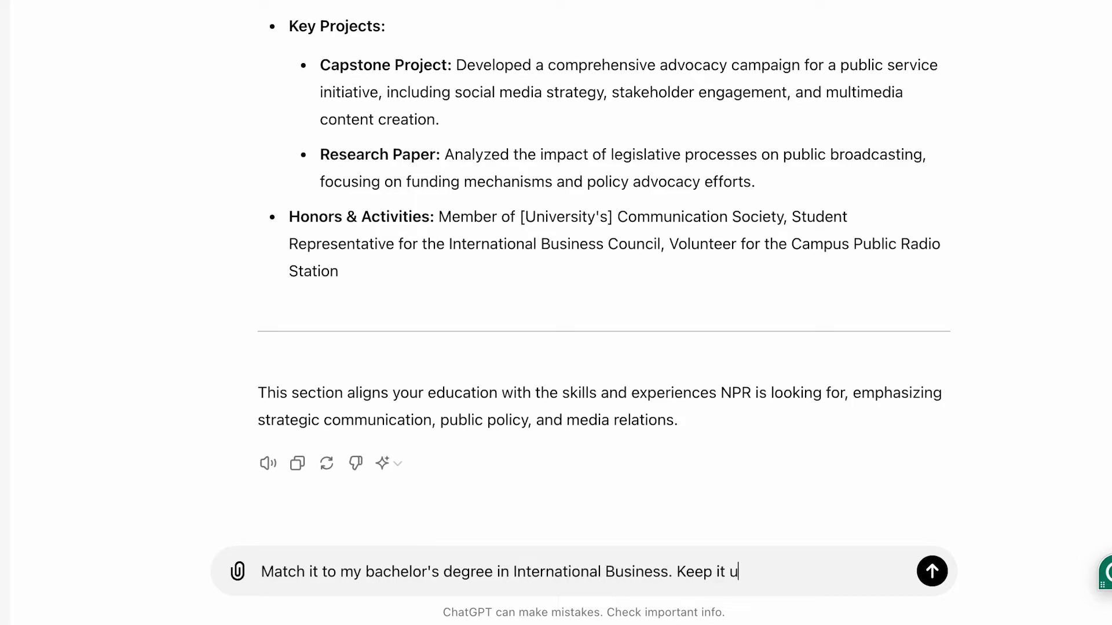
type("nder 50 words.")
key("Return")
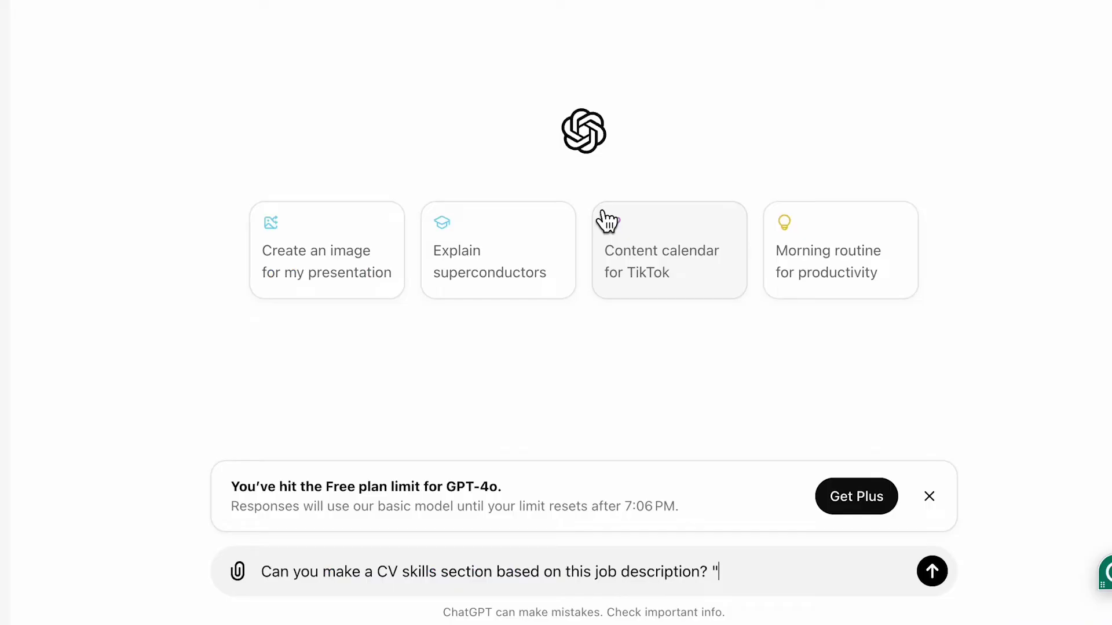
- Send the skills-section request with the pasted NPR job description
key("ctrl+v")
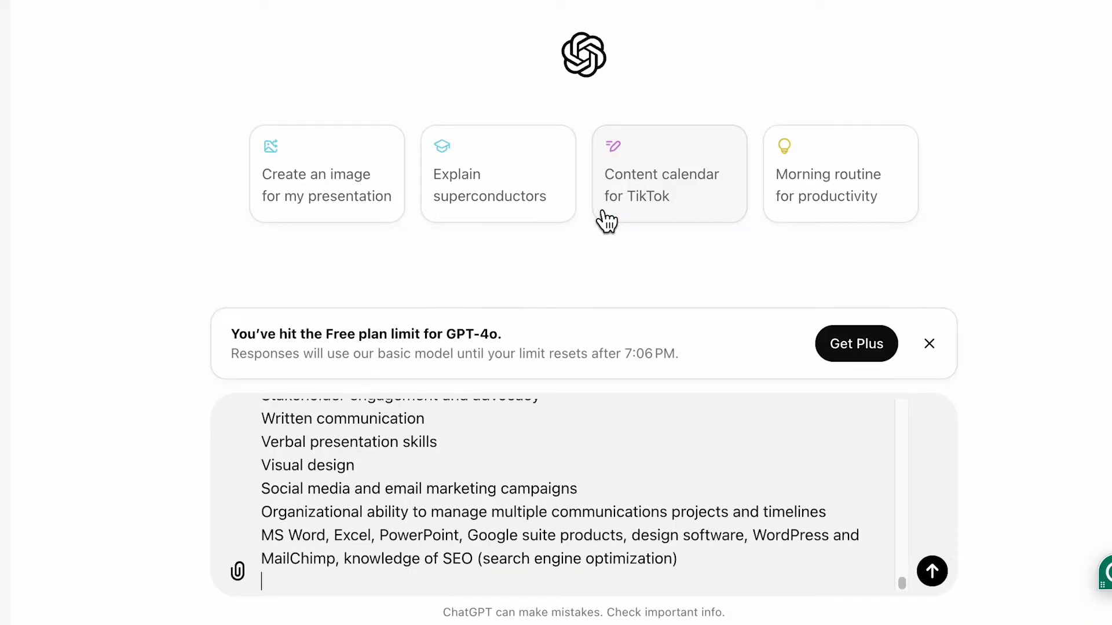
type("\"")
key("Return")
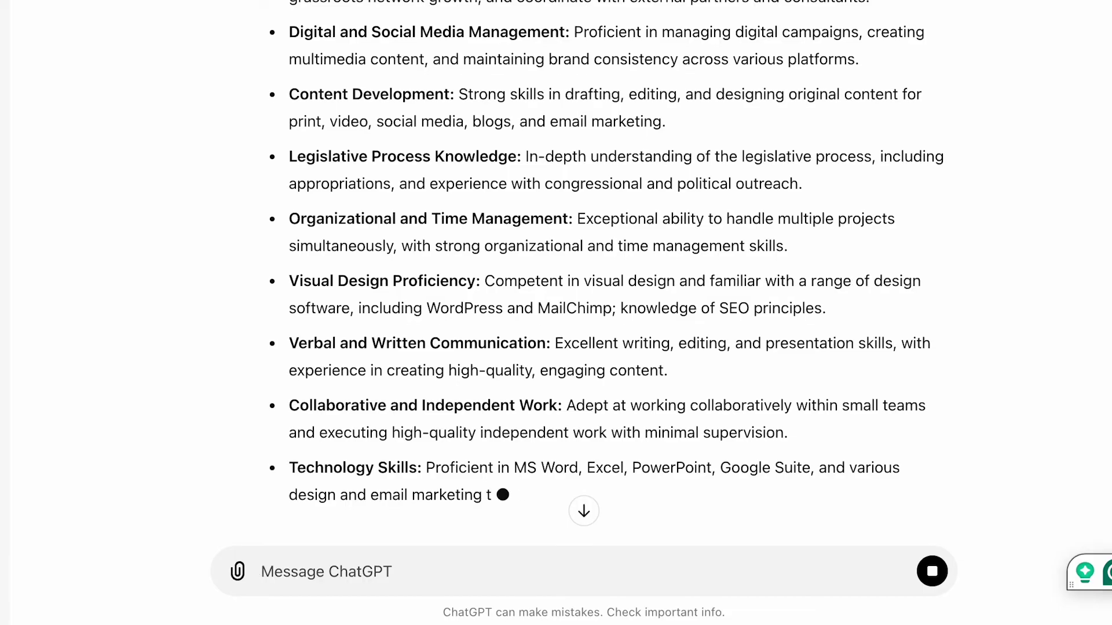
- Ask: 'Categorize it by soft and hard skills. Keep it under 50 words.'
scroll(509, 285, "down", 4)
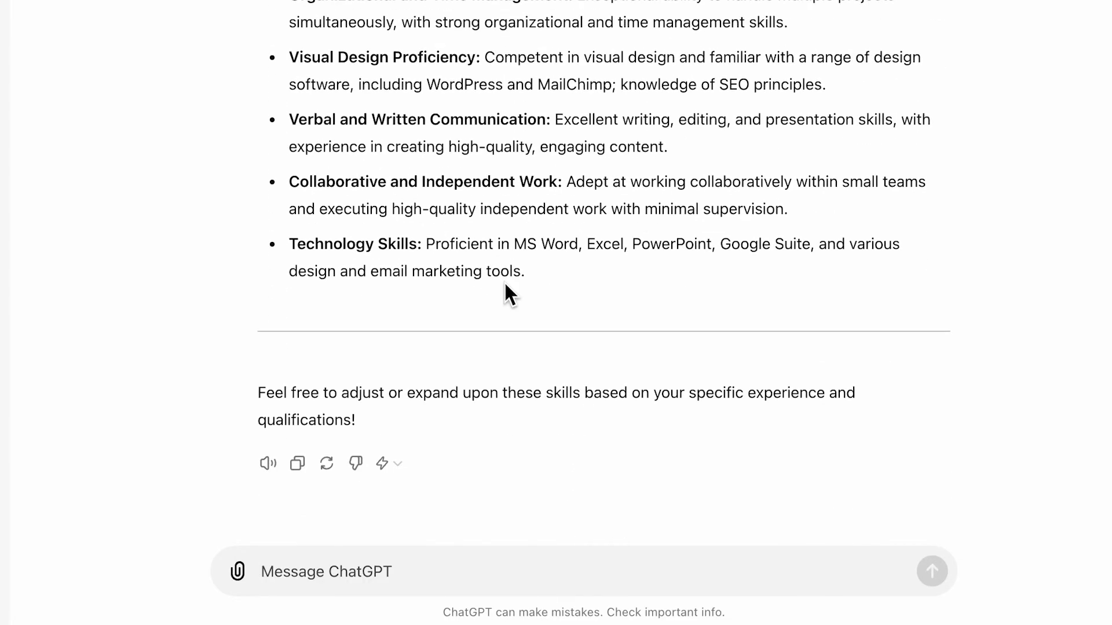
type("Categorize it by soft and ha")
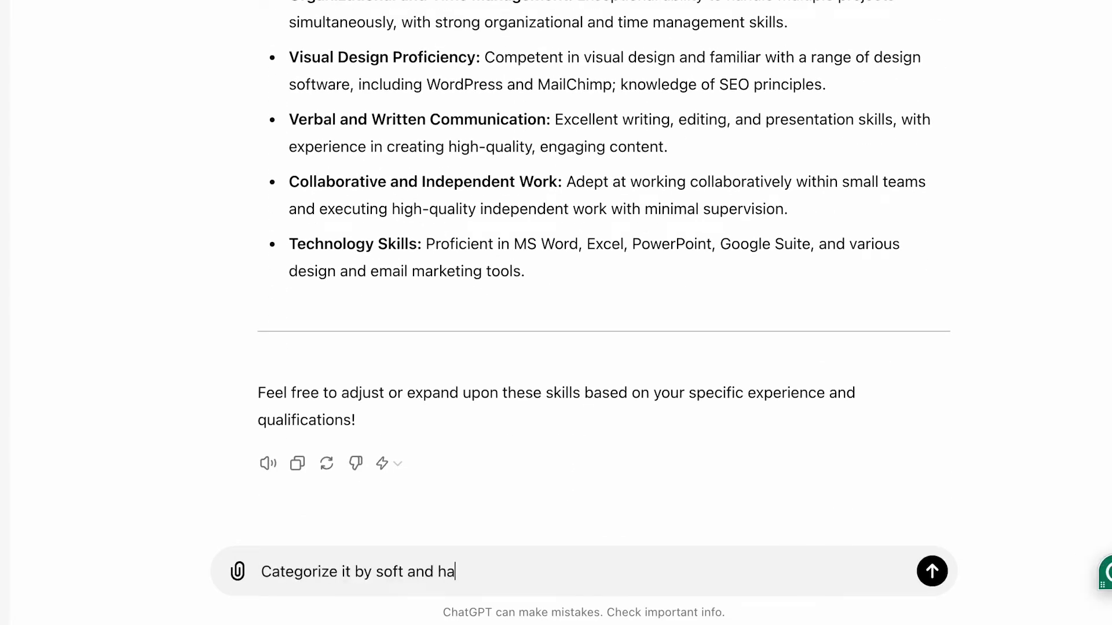
type("rd skills. Keep it under 50")
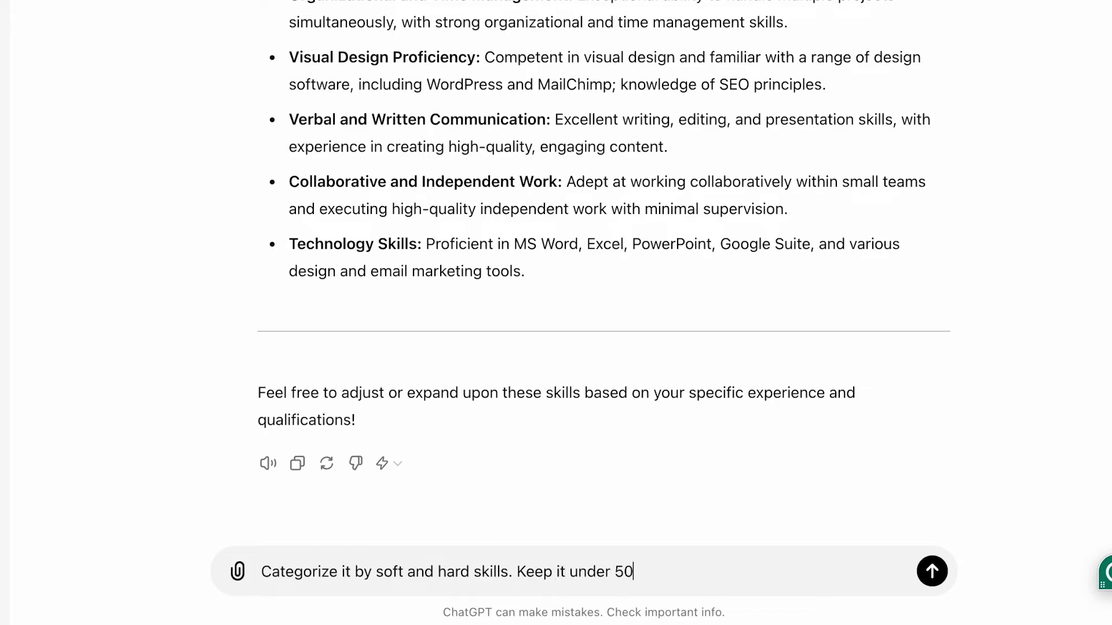
type(" words.")
key("Return")
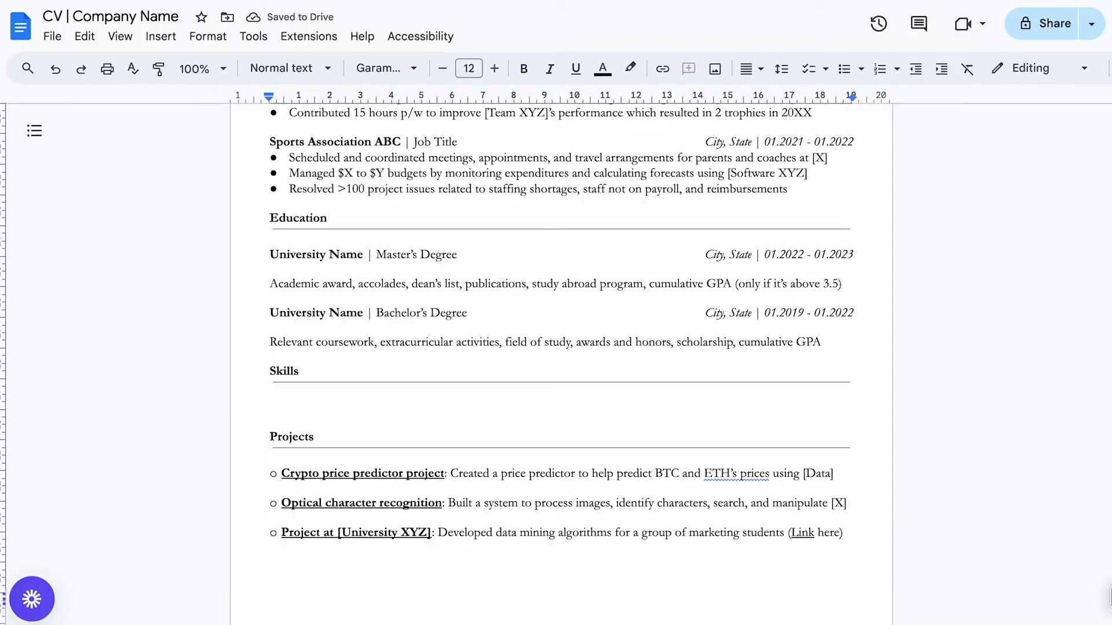
- Insert a 1x2 table under Skills and paste the soft skills into the left cell
left_click(160, 36)
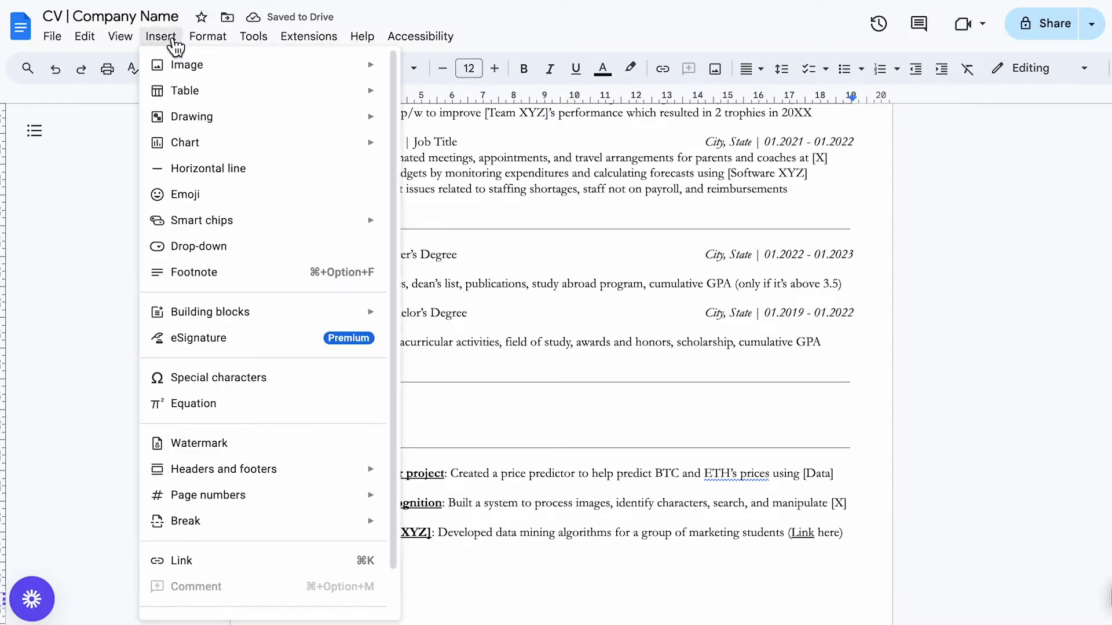
mouse_move(179, 104)
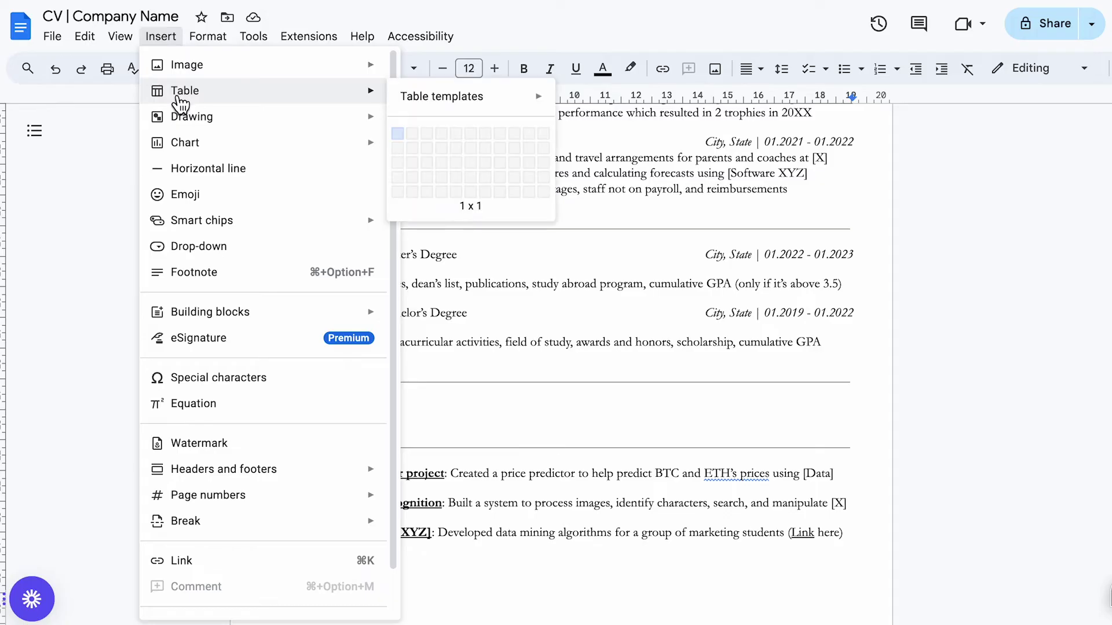
left_click(409, 132)
left_click_drag(409, 134, 670, 274)
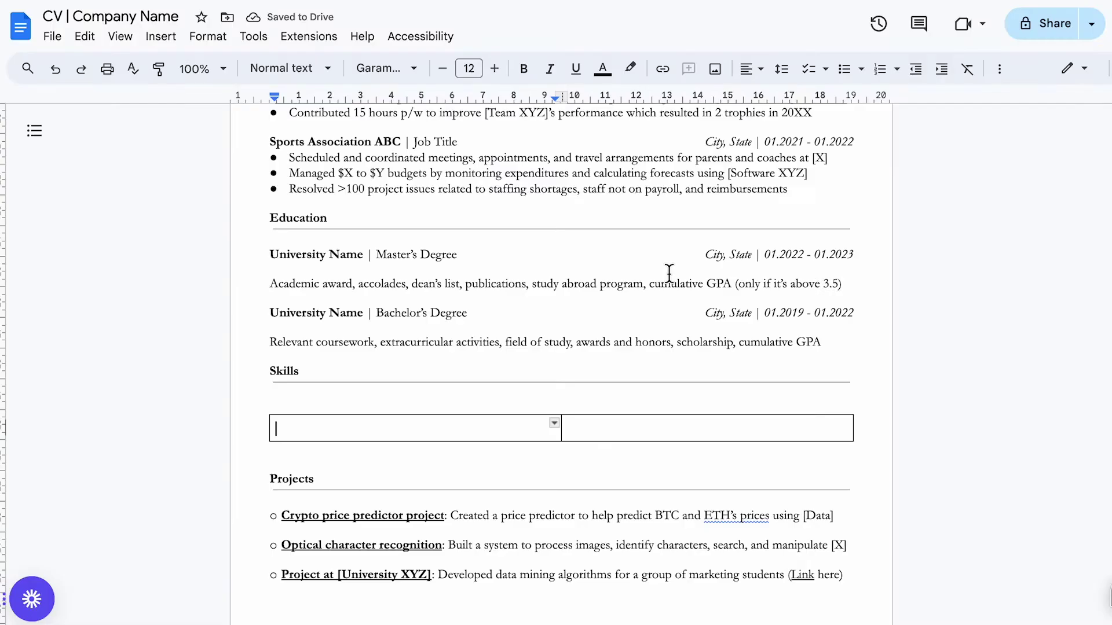
type("Soft Skills: Strategic Communication Advocacy and Outreach Organizational and Time Management Collaborative and Independent Work")
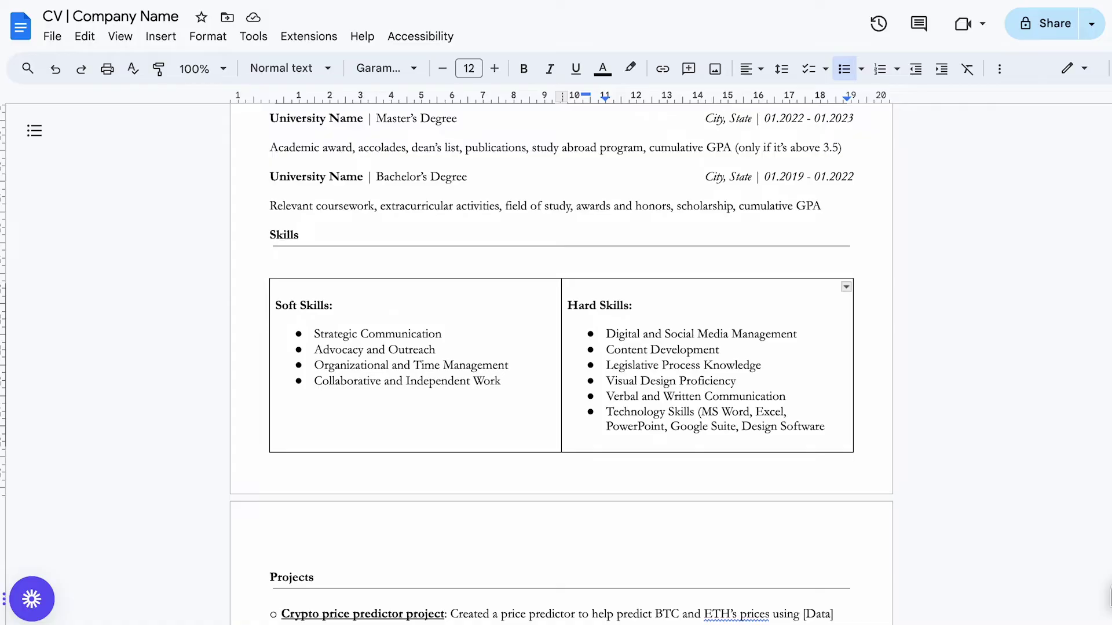
- Reduce the table's cell padding, set its border width to 0pt, and remove the blank line above it
left_click_drag(829, 434, 358, 323)
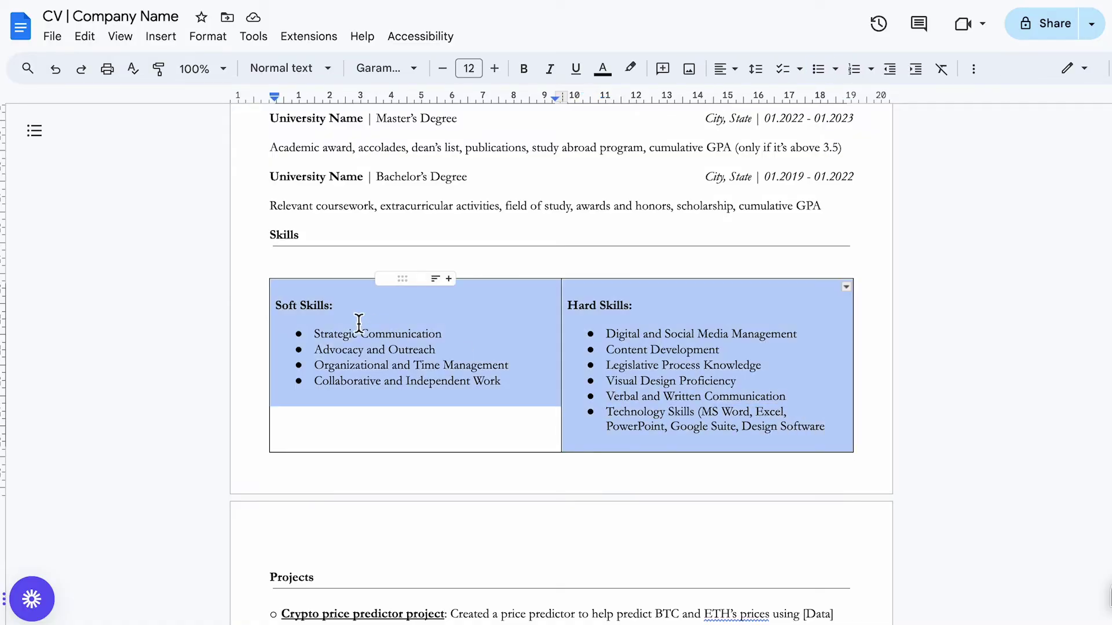
left_click(941, 78)
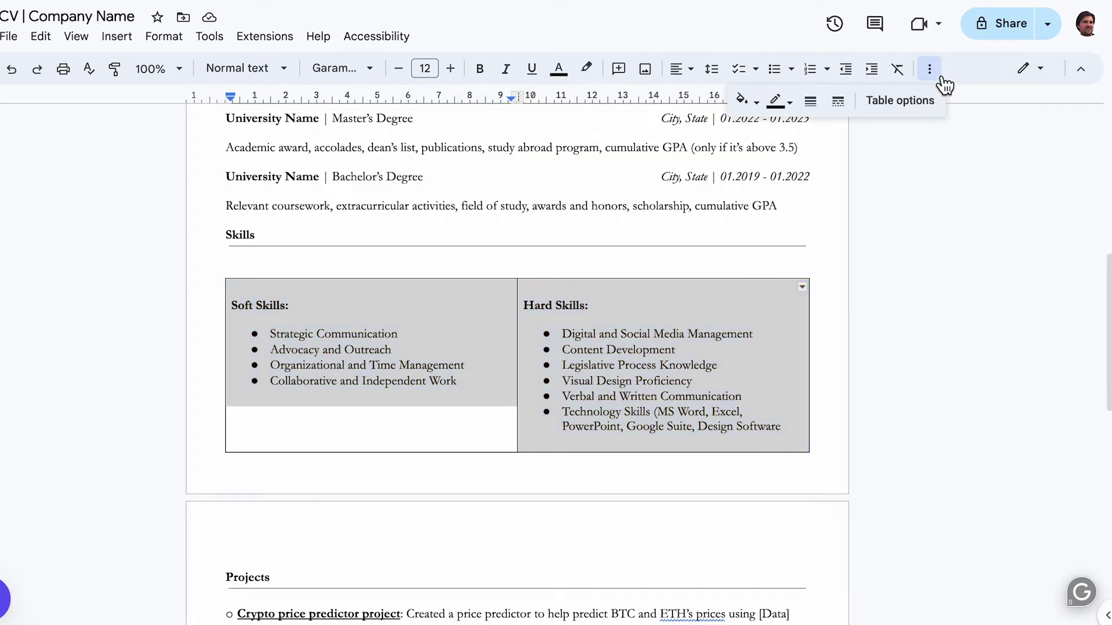
left_click(933, 100)
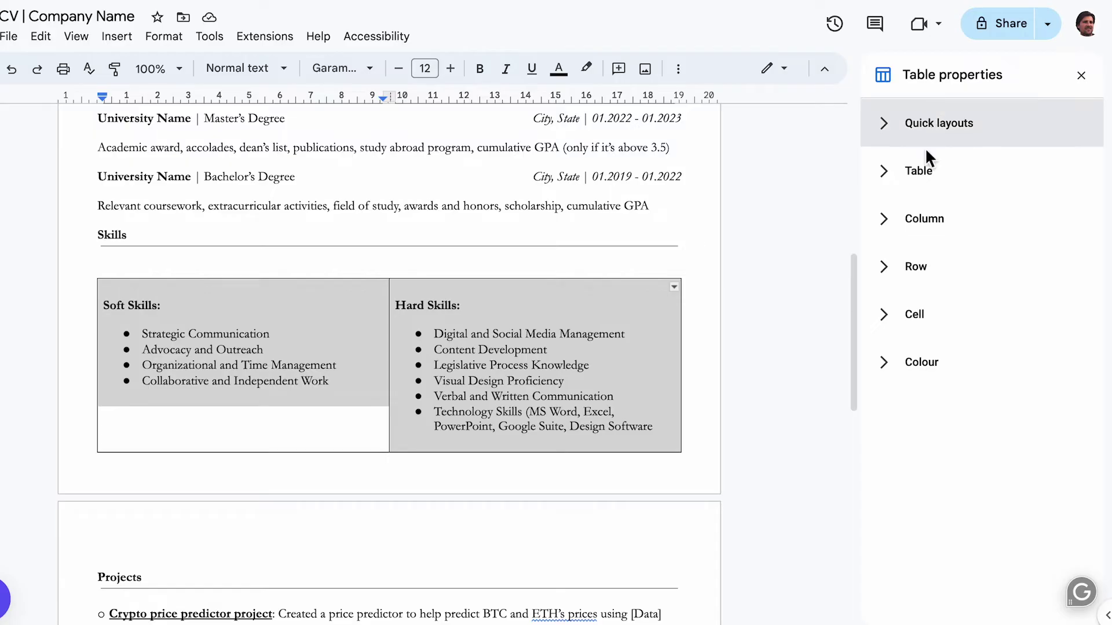
left_click(905, 320)
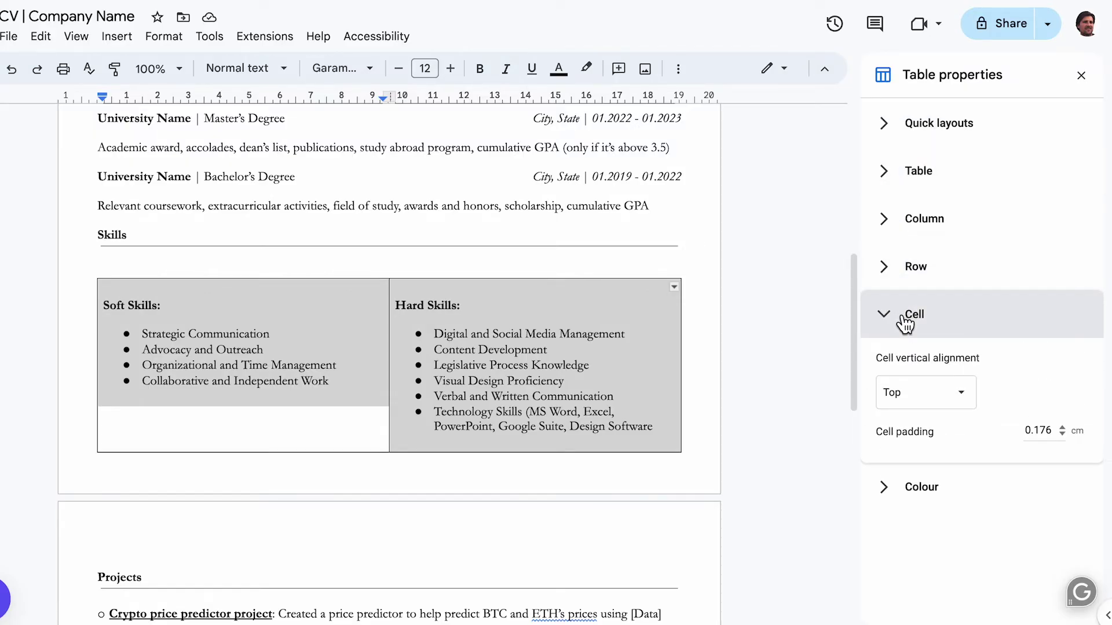
left_click(1062, 434)
left_click(1062, 434)
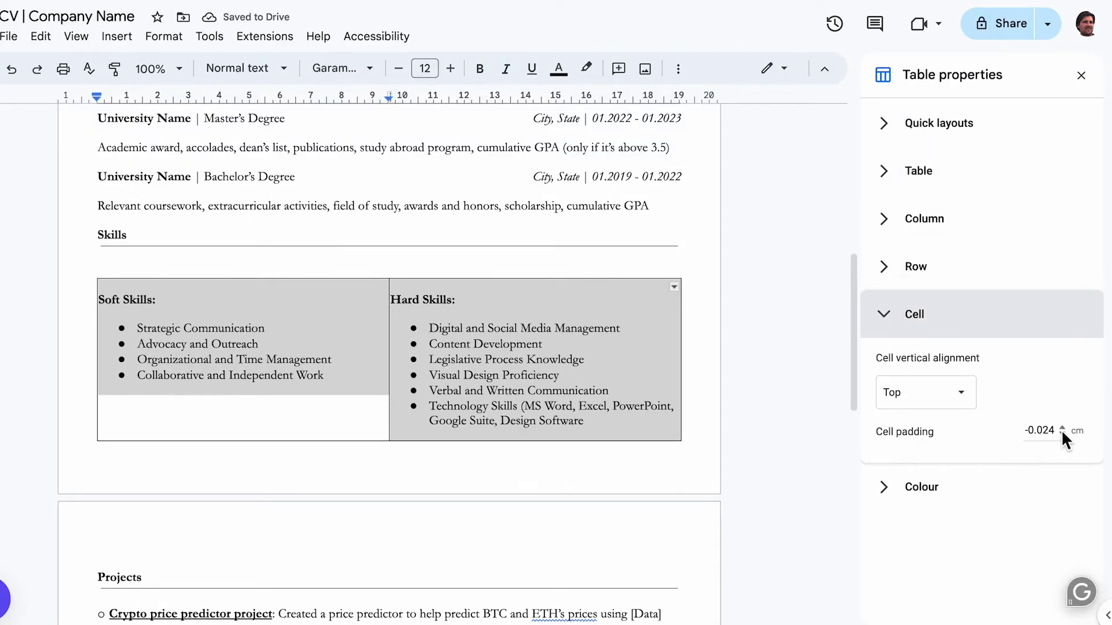
left_click(982, 492)
left_click(966, 521)
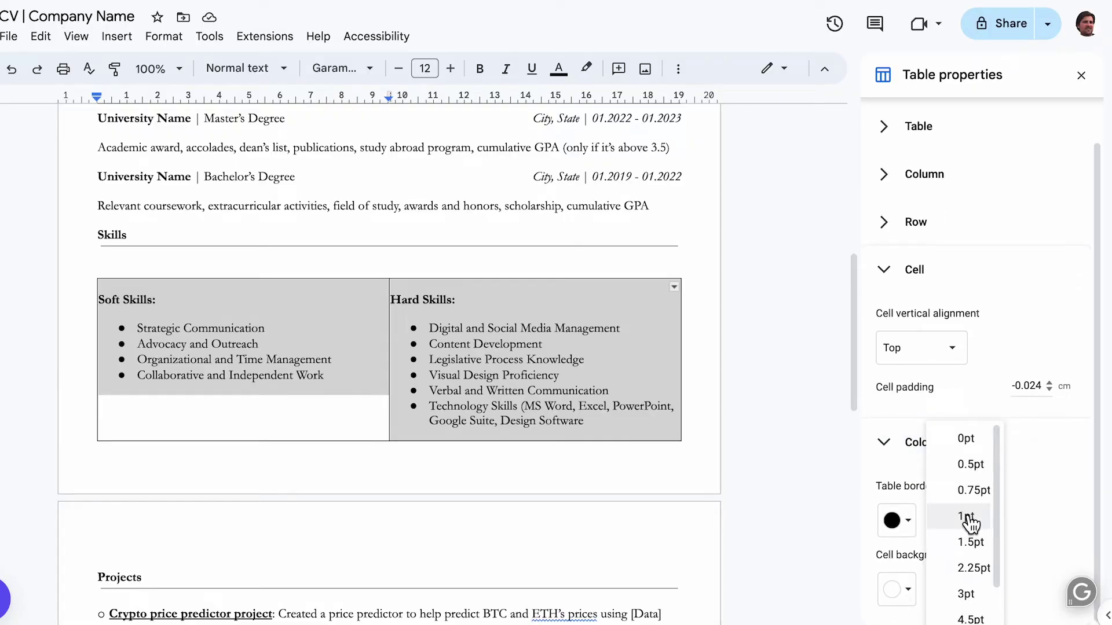
left_click(964, 449)
left_click(1080, 75)
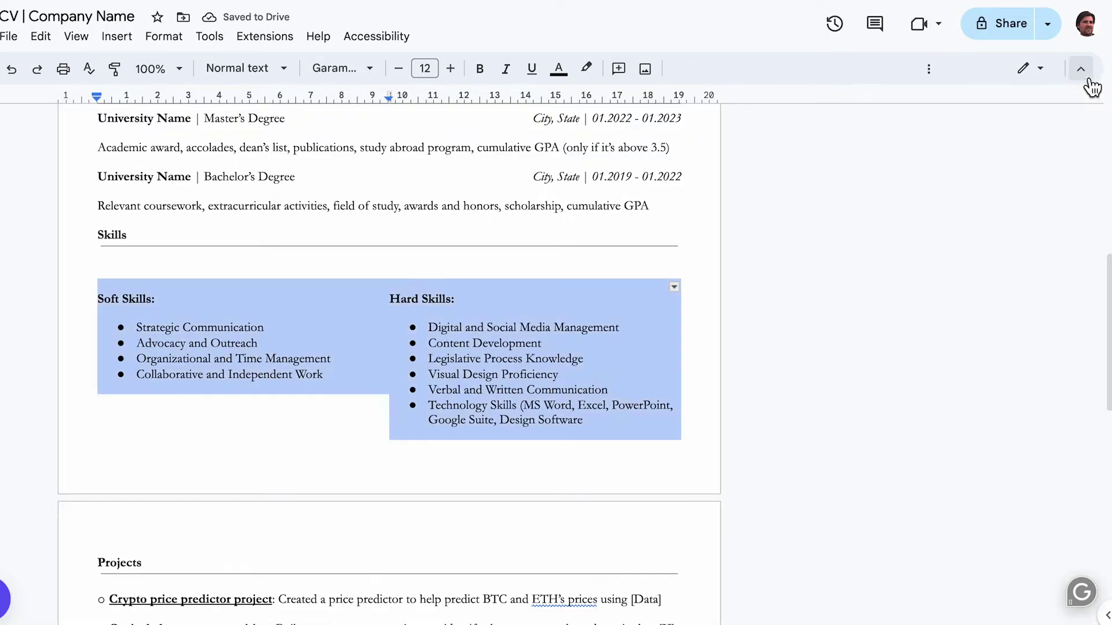
left_click(348, 265)
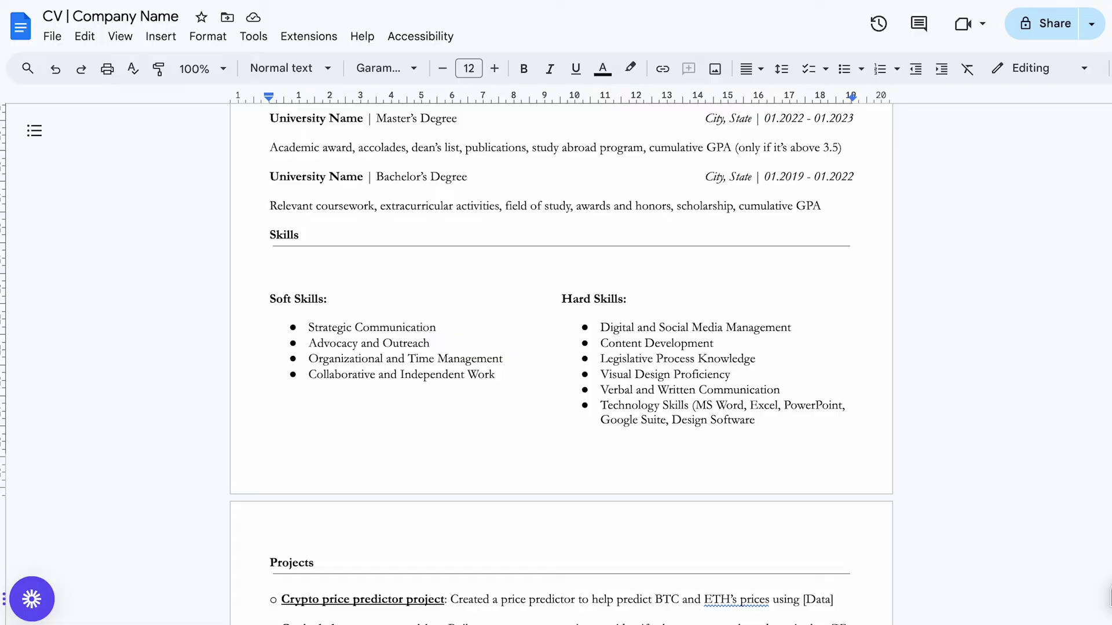
key("BackSpace")
key("BackSpace")
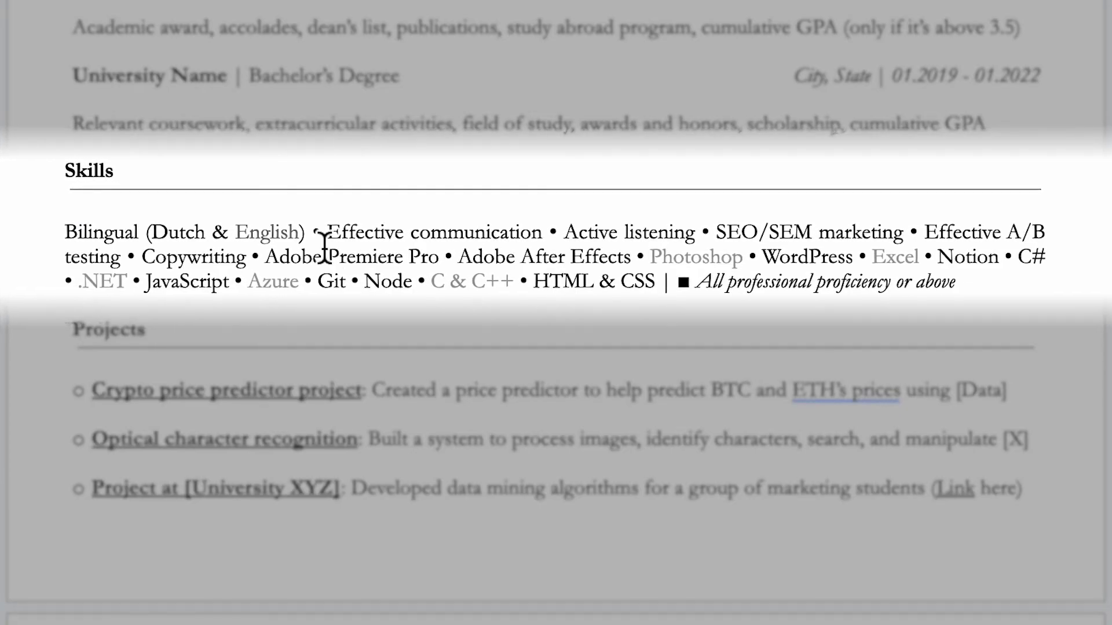
- Select the bullet after 'English)' in the Skills line and bring up the Bullets & Stars character picker
left_click_drag(313, 234, 323, 237)
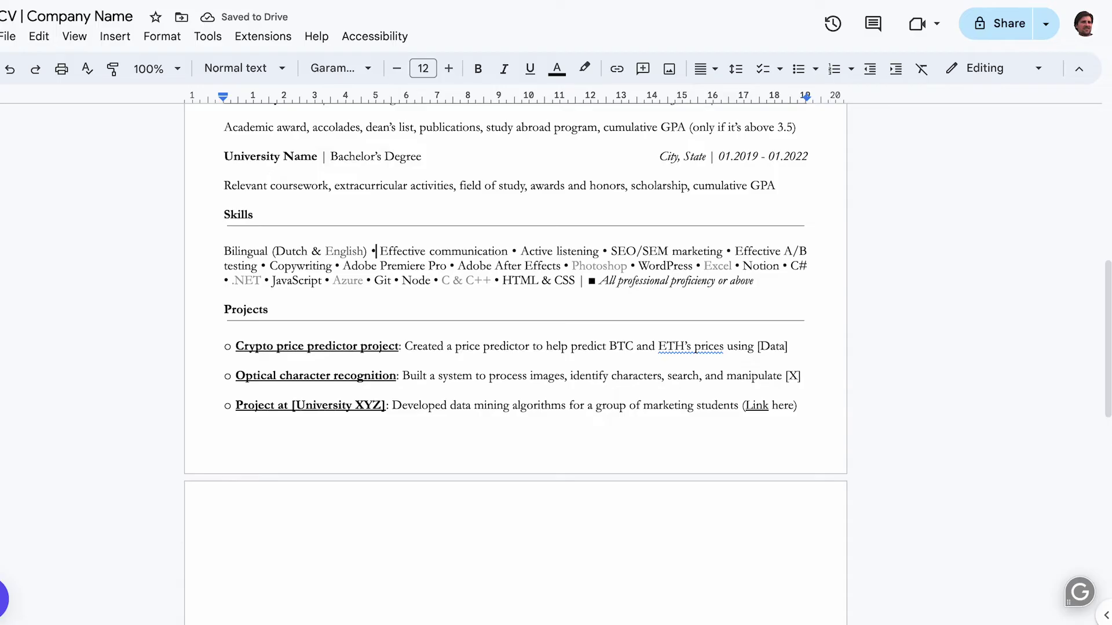
key("ctrl+super+space")
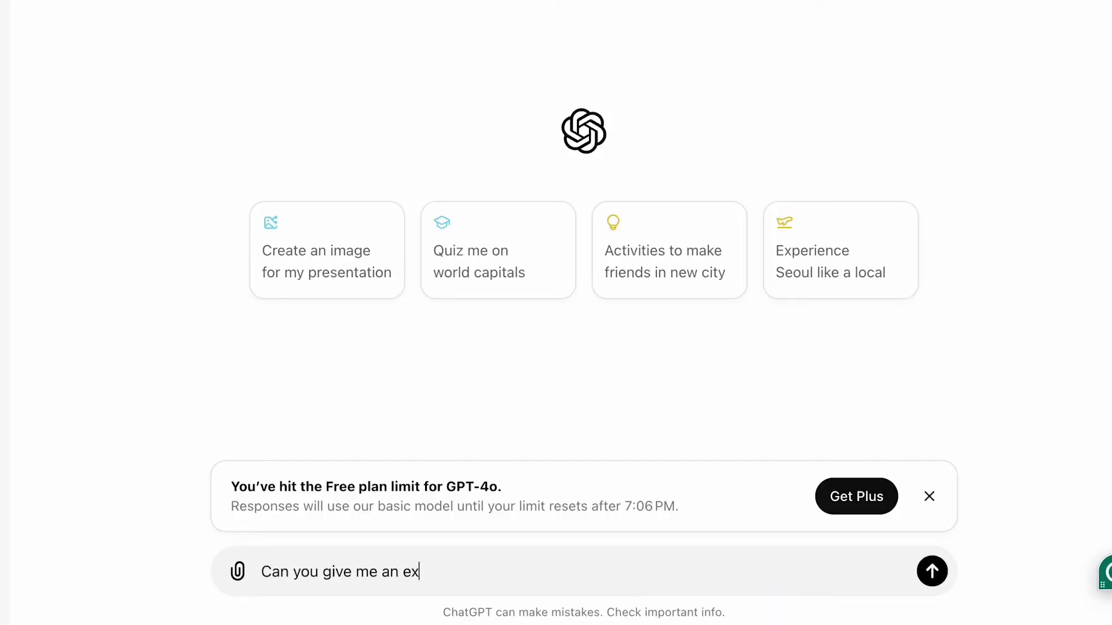
- Ask ChatGPT for an example CV project section based on the pasted job description
type("u give me an example CV project section based on ")
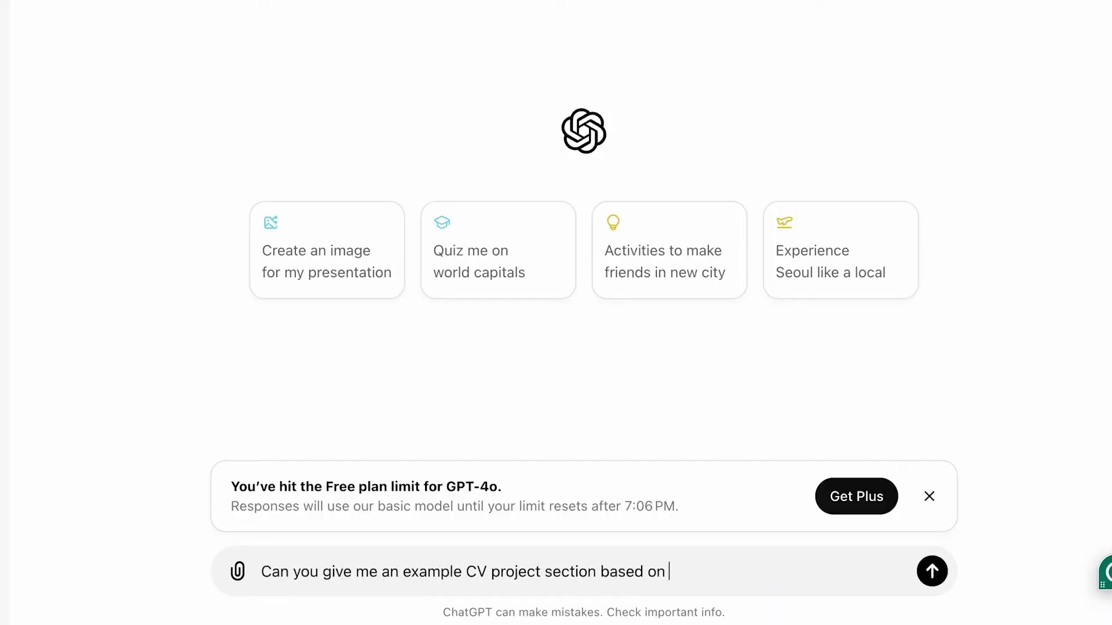
type("this job description?")
key("ctrl+v")
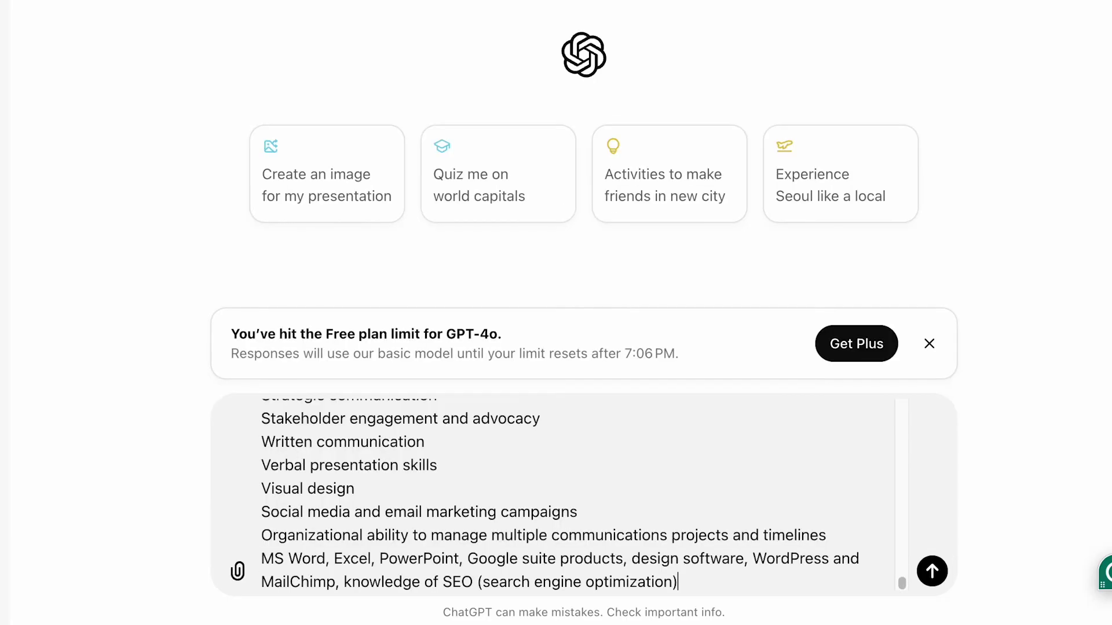
key("Return")
- Have it reorganise the project by Project Name, Role, Duration, Goal and Results, under 50 words
scroll(1099, 483, "down", 15)
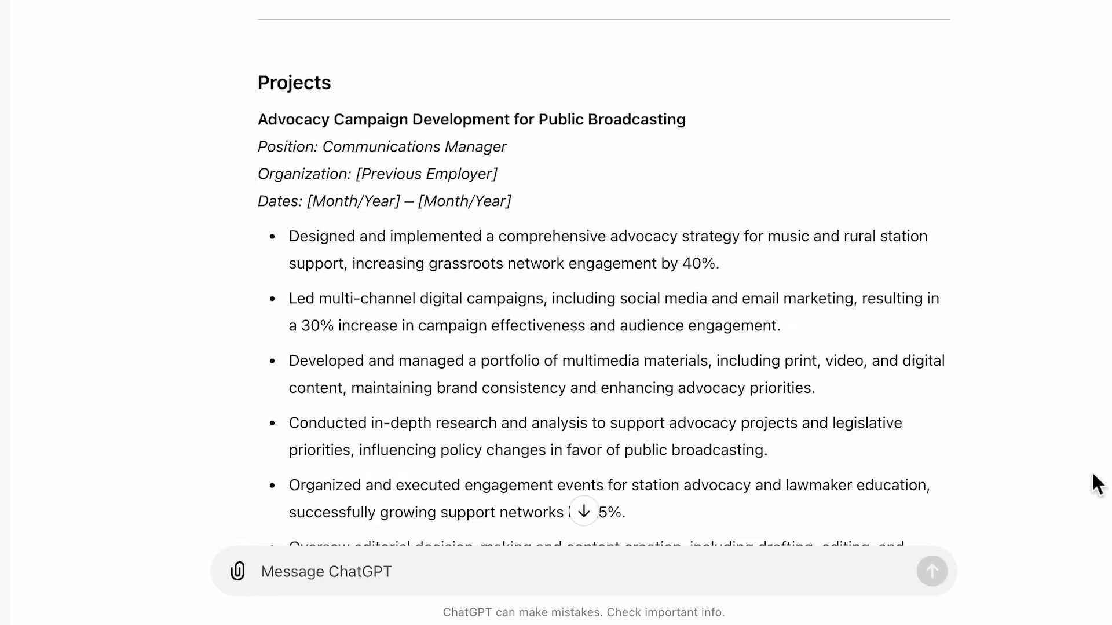
type("Categorize it by Project Name, Role, D")
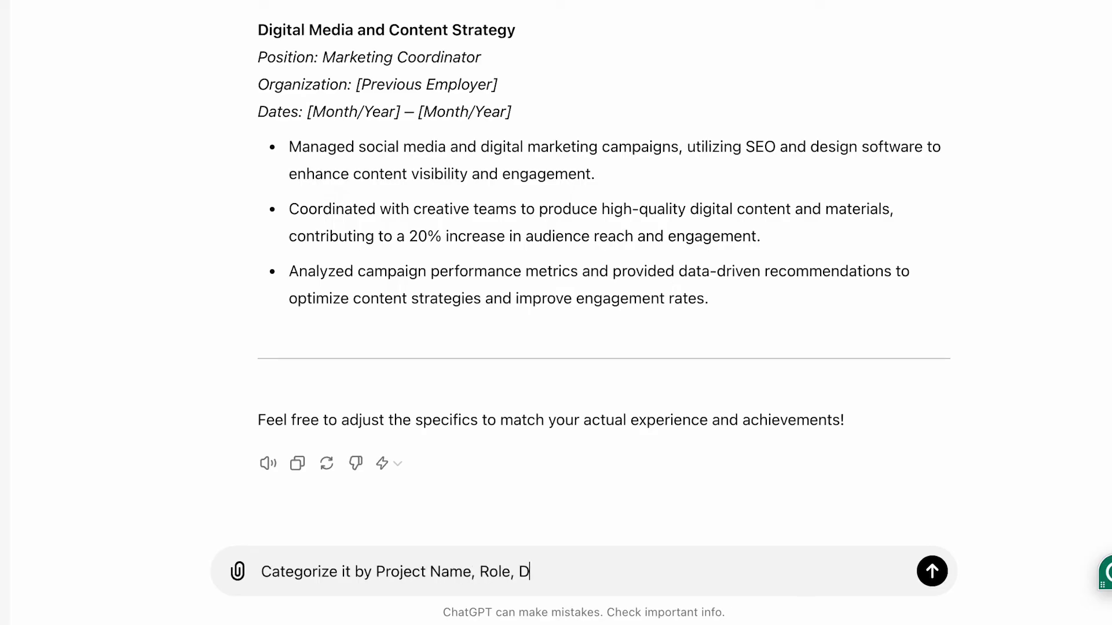
type("uration, Goal, and Results. Keep it under")
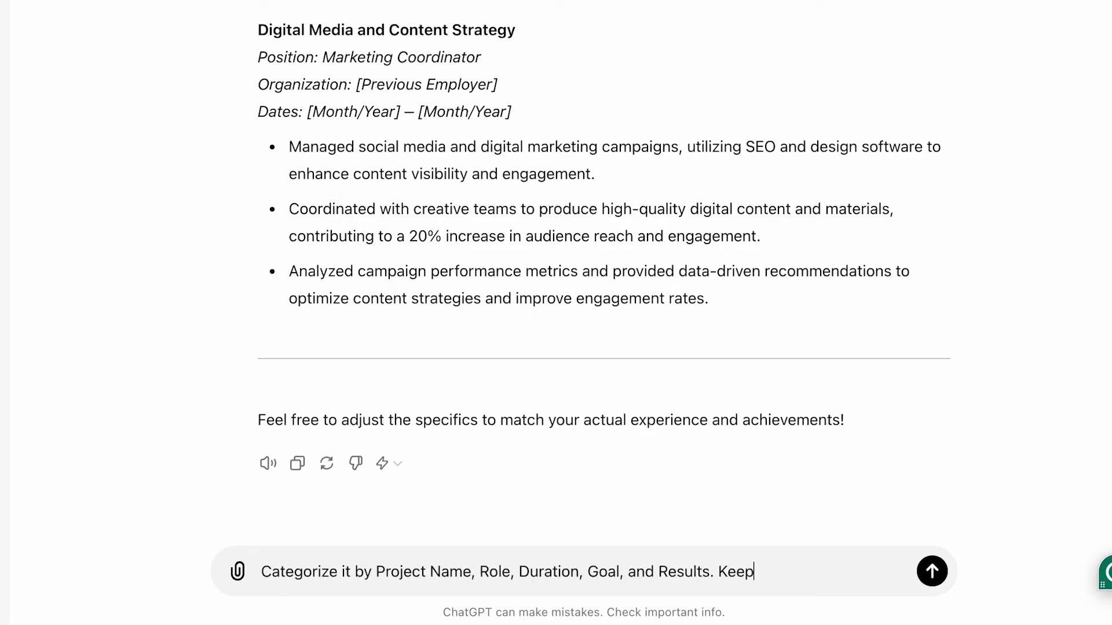
type(" 50 words.")
key("Return")
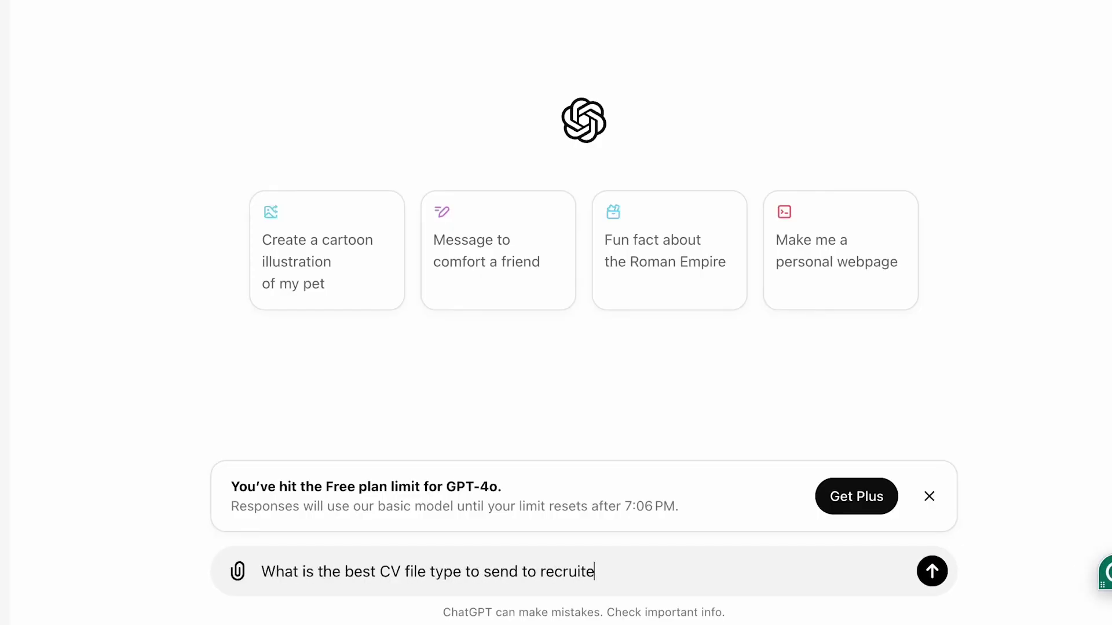
- Submit the question 'What is the best CV file type to send to recruiter'
type("r")
key("Return")
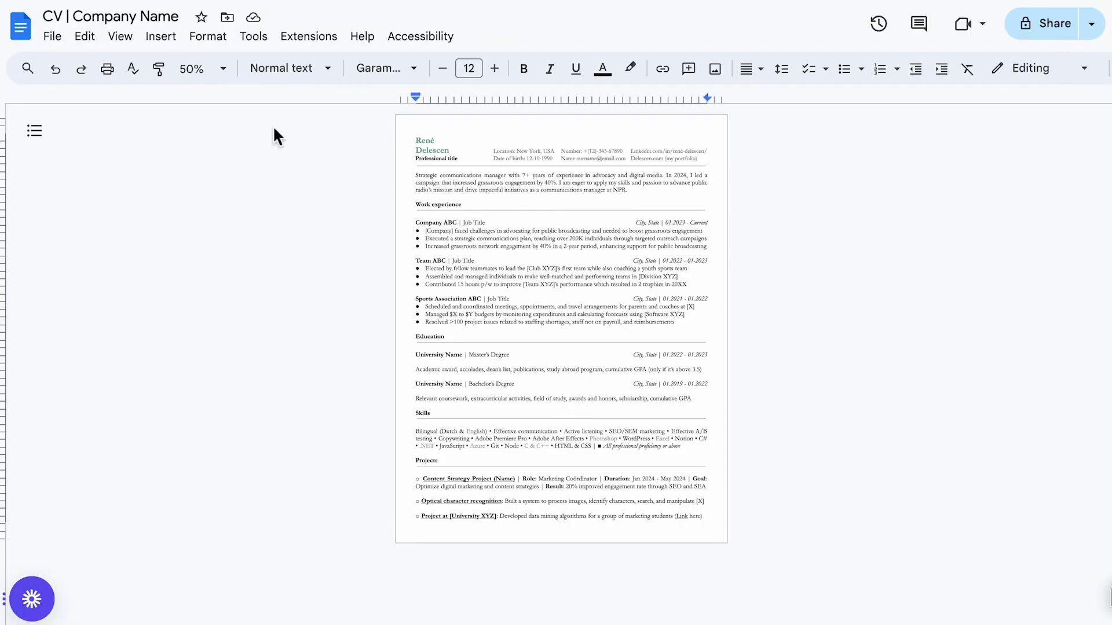
- Rename the doc from 'CV | Company Name' to 'Name Surname CV' and reach File > Download's PDF option
left_click(161, 19)
type("Name Surn")
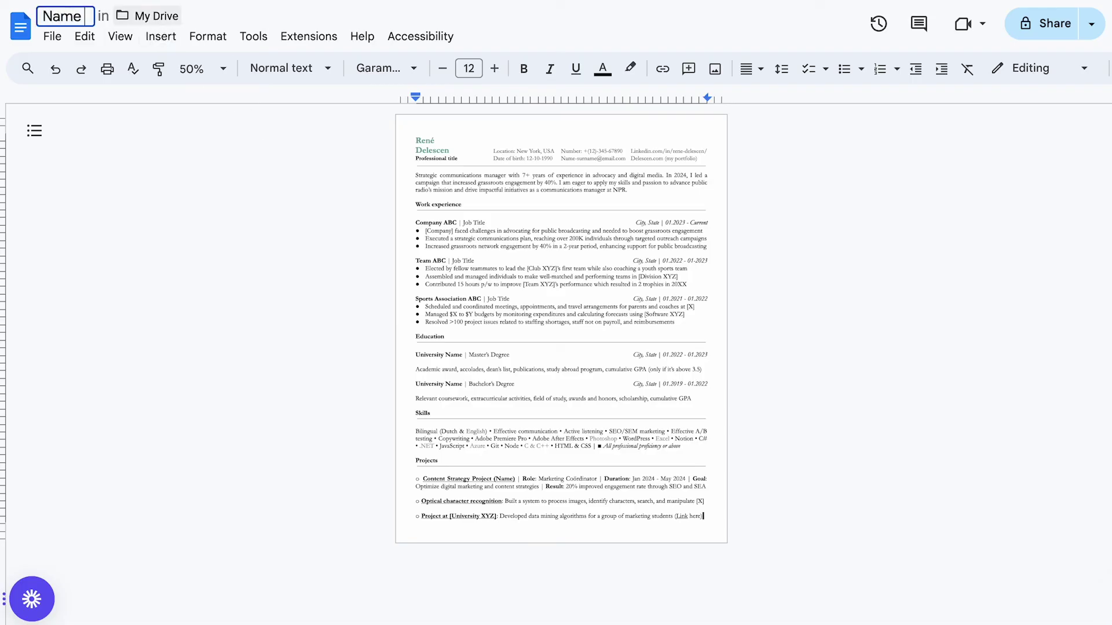
type("ame CV")
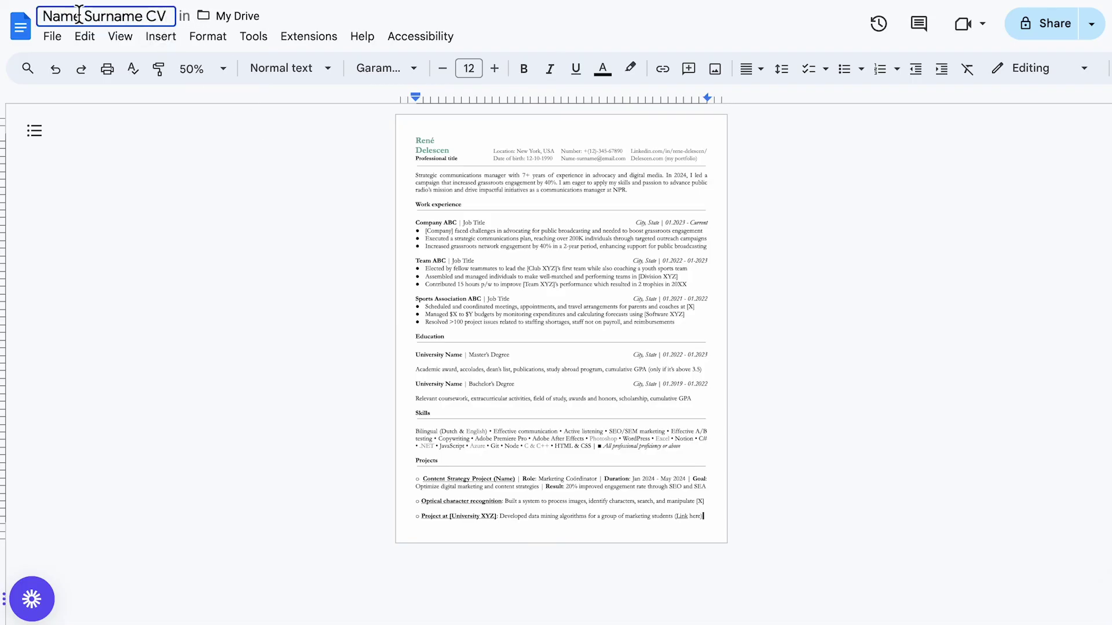
left_click(53, 37)
mouse_move(105, 210)
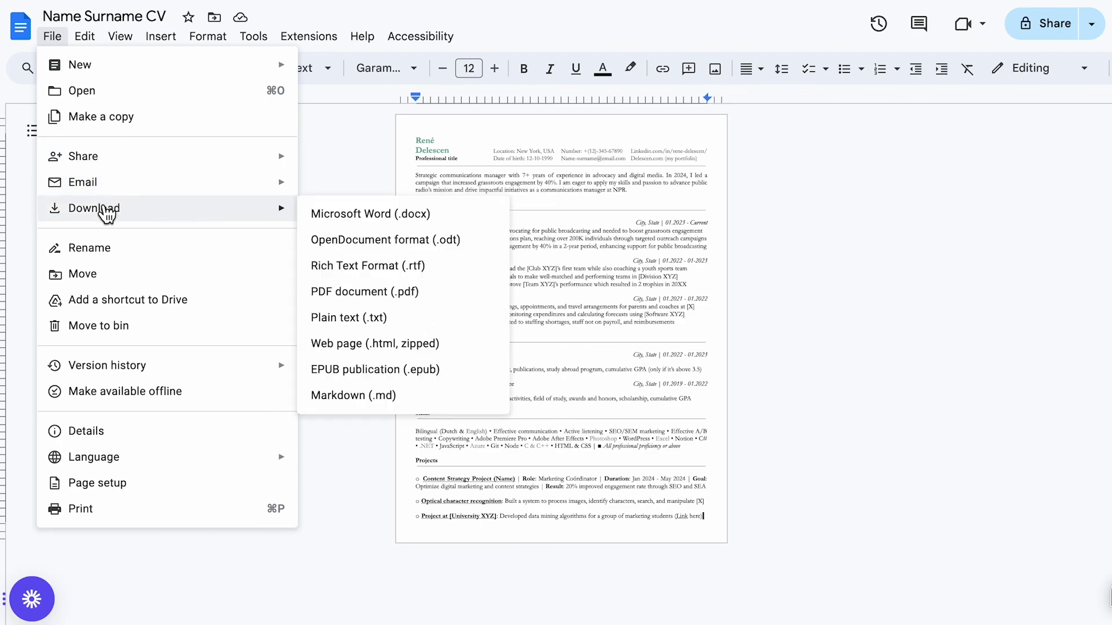